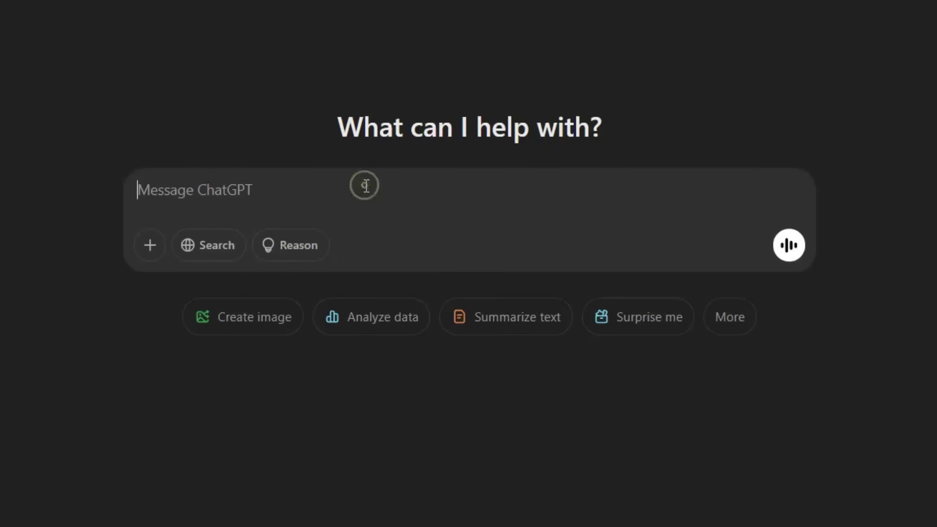
Ask ChatGPT: 'Write a short story about a Time Travelling Watch.'
type("Write a short story about a Time Travelling Watch")
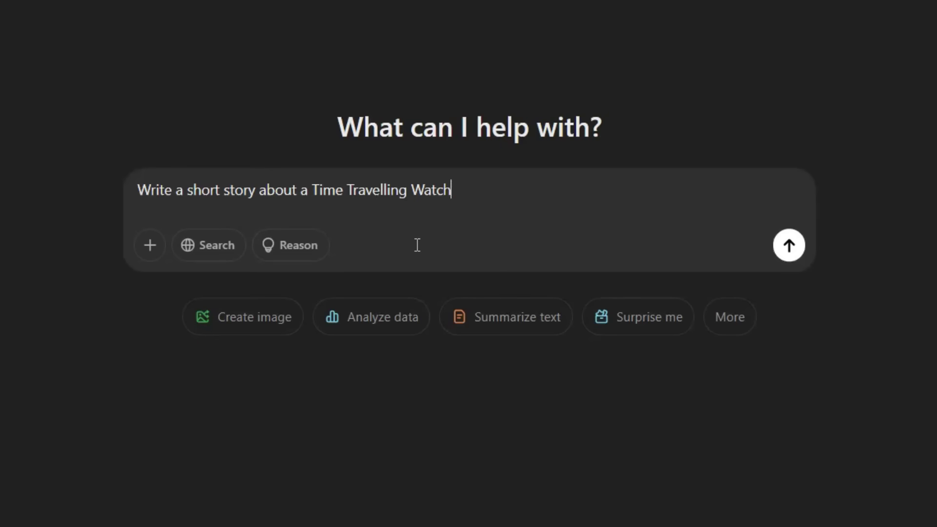
type(".")
left_click(789, 245)
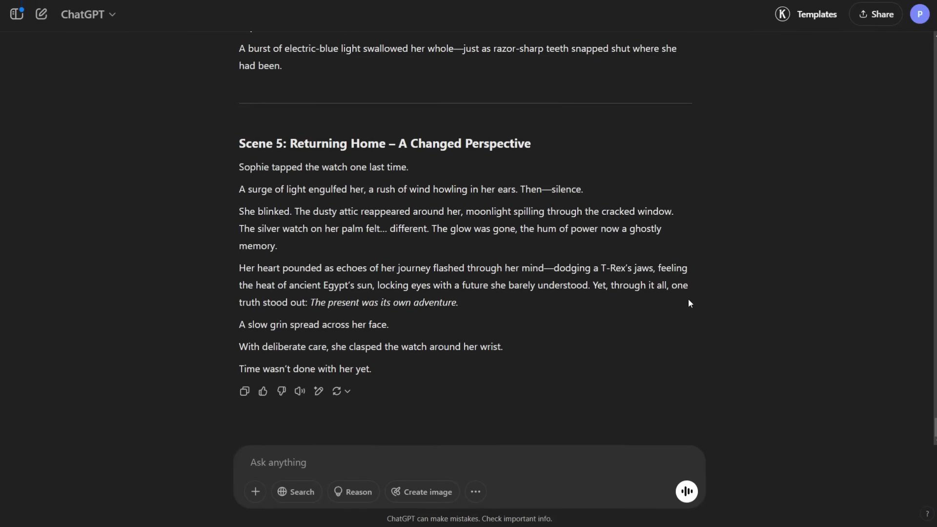
Request narration for each scene of the story, then select Scene 1's narration text to copy
type("G")
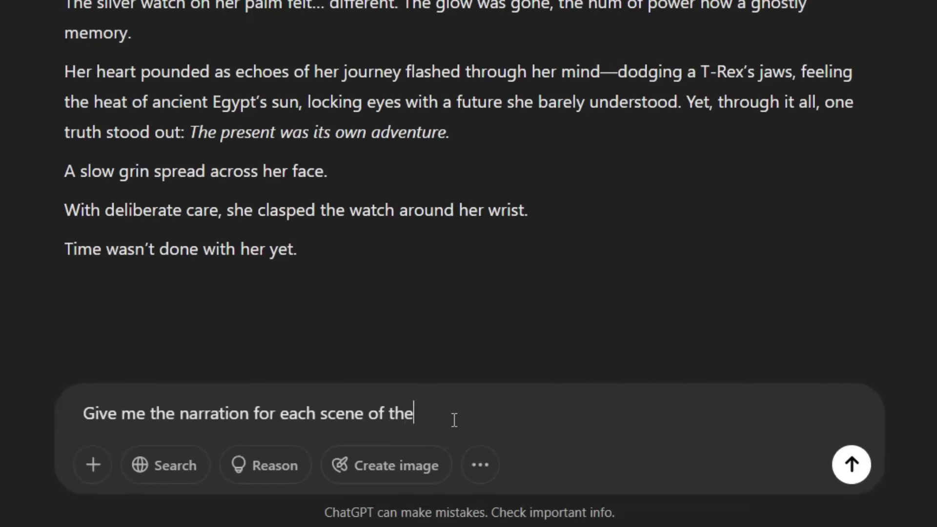
left_click(852, 464)
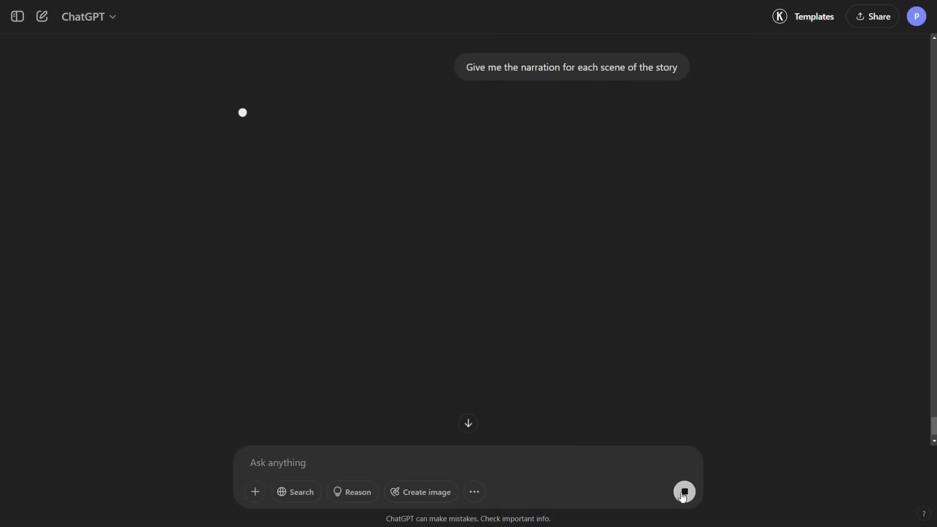
scroll(722, 417, "down", 15)
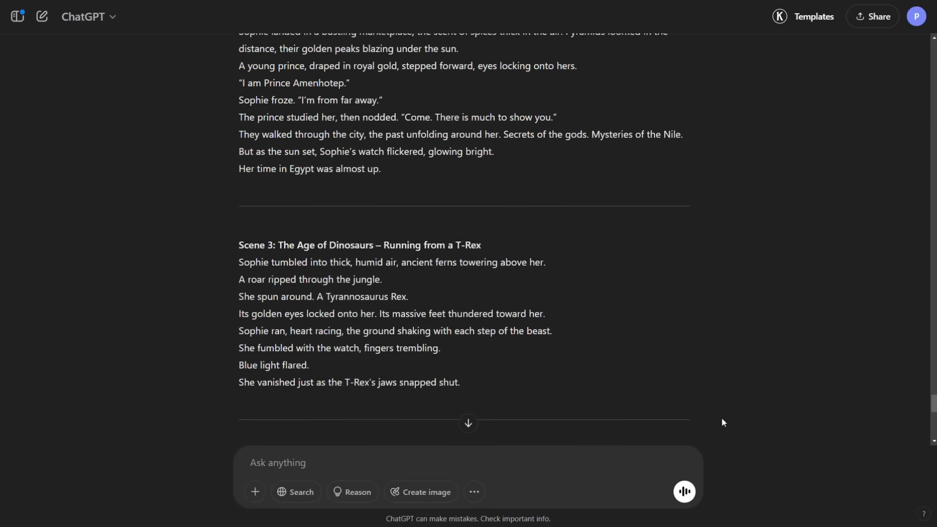
scroll(722, 424, "up", 20)
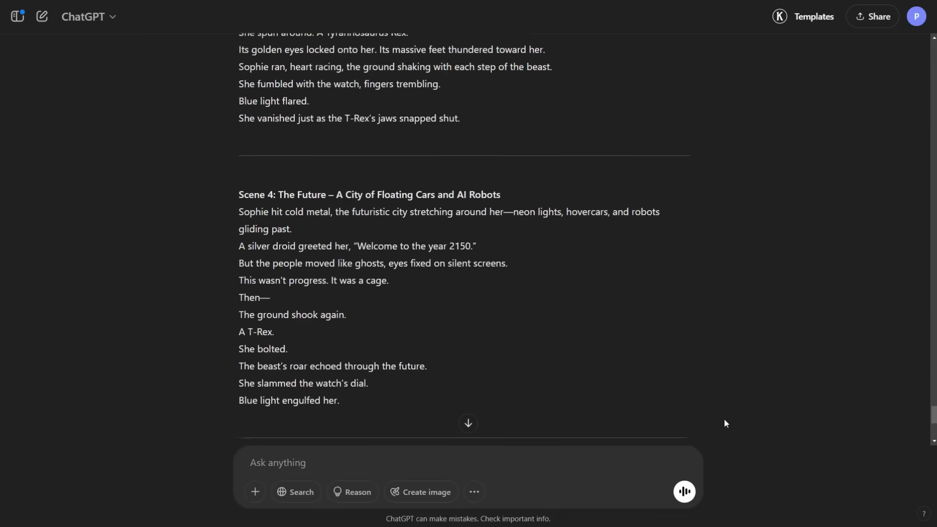
left_click_drag(238, 130, 470, 294)
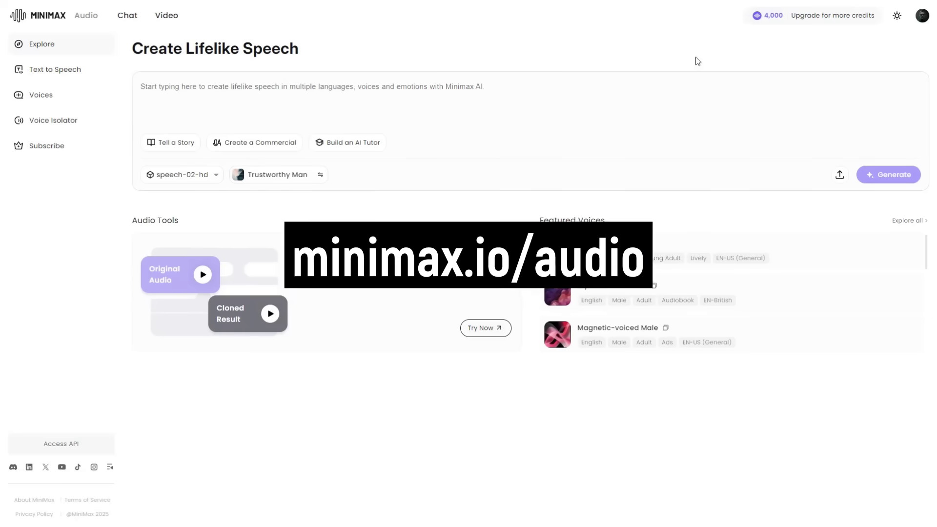
Check the remaining credits, including Daily Bonus Credits, in Itemized Bills
left_click(764, 15)
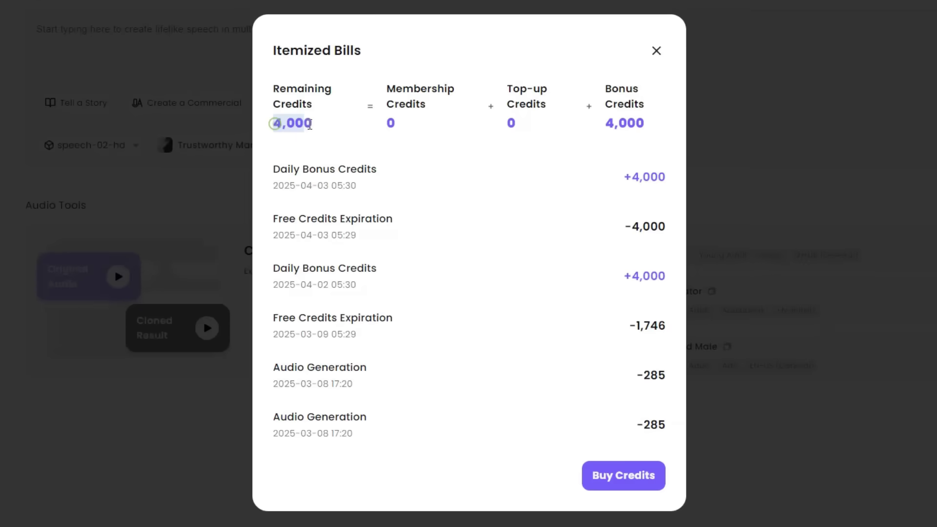
left_click_drag(302, 182, 370, 184)
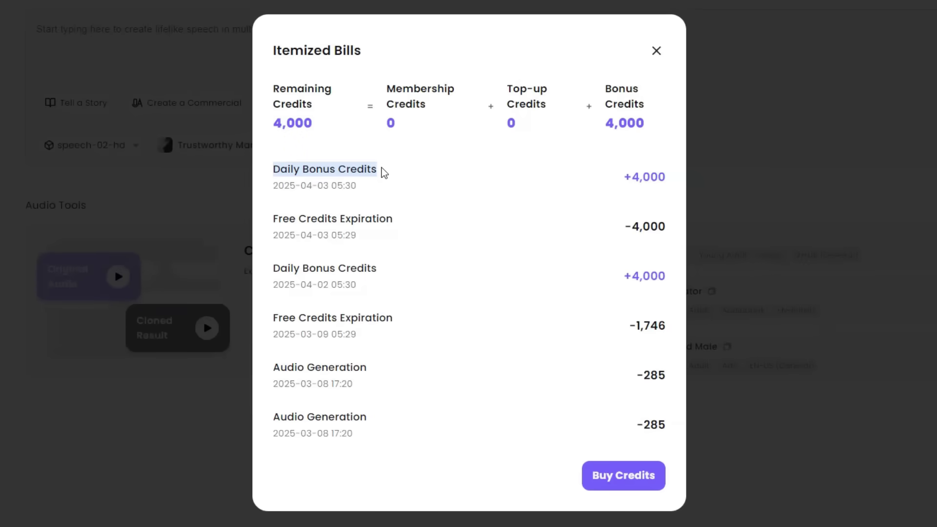
left_click(409, 168)
left_click(657, 51)
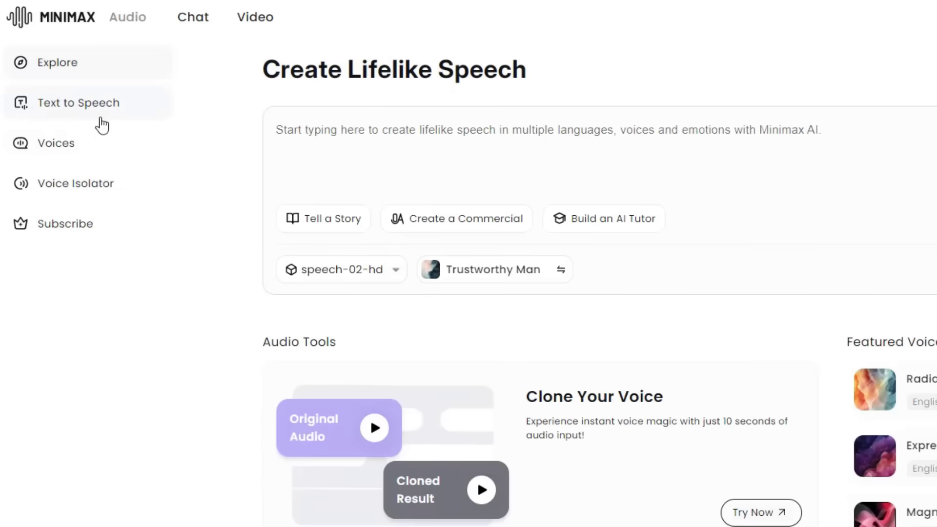
Paste Scene 1's narration into the Text to Speech editor
left_click(85, 104)
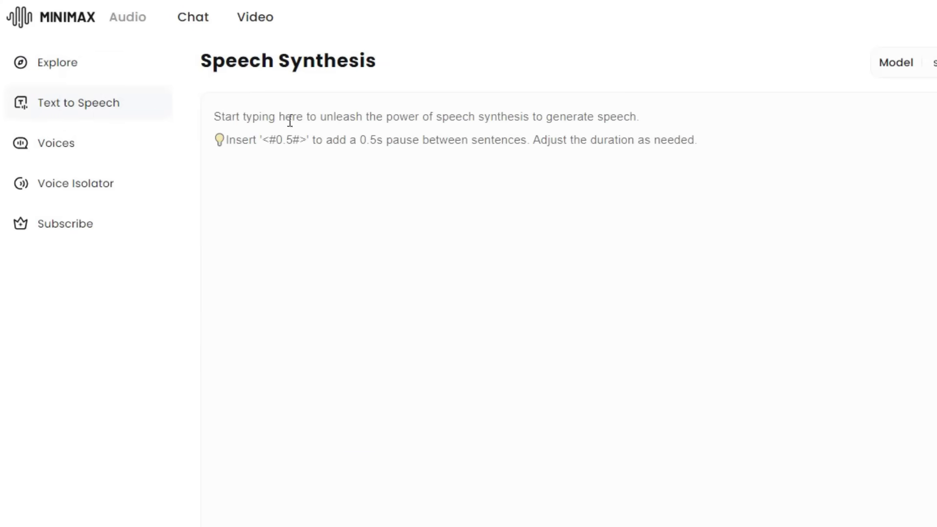
left_click(390, 171)
type("Sophie was searching her grandmother’s attic. Her fingers brushed against an old wooden box… and inside. A silver watch, glowing with an eerie blue light. Symbols shifted, alive. A whisper echoed in her mind. \"Set the time… and time will set you free.\" Heart pounding, she whispered — \"Ancient Egypt.\" A flash. A void. Weightless chaos. Then—blazing sun. Golden sands. The past, real and alive. Sophie had done it. She had traveled through time.")
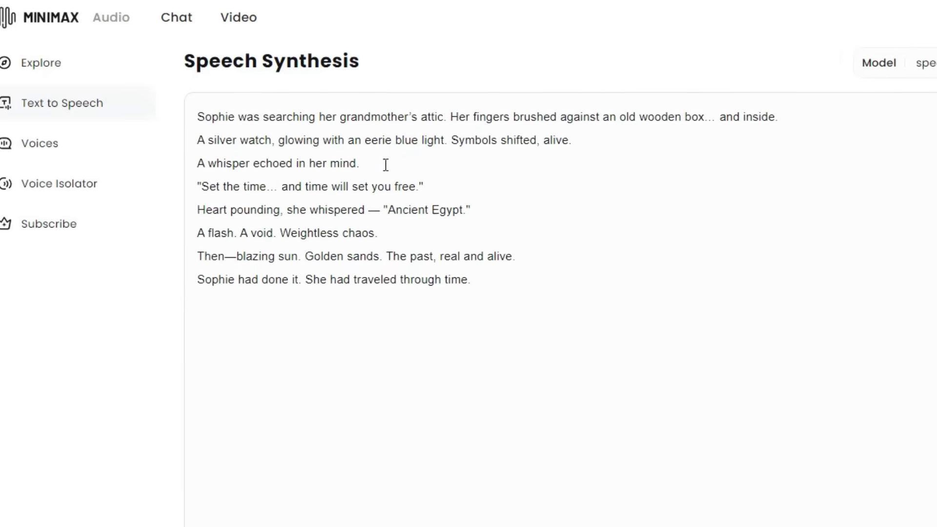
Keep speech-02-turbo as the speech model and browse the voice library
left_click(637, 72)
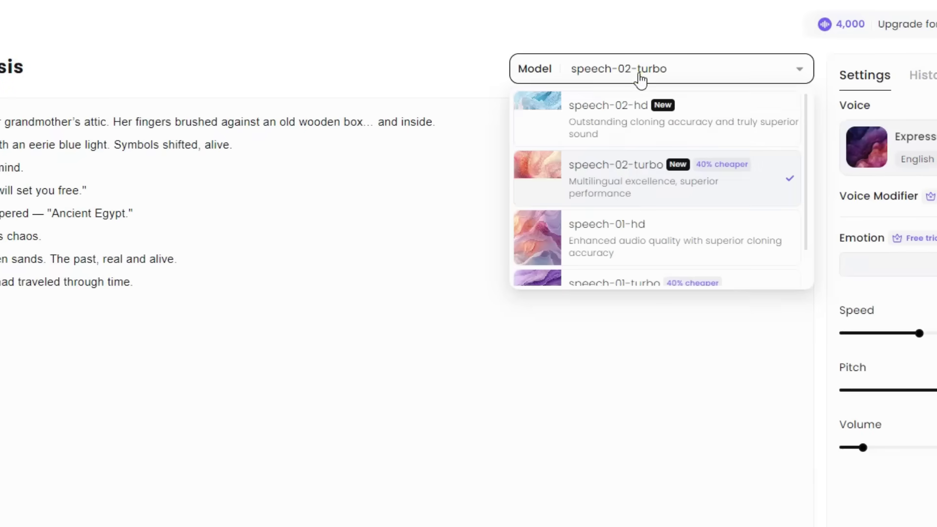
left_click(628, 177)
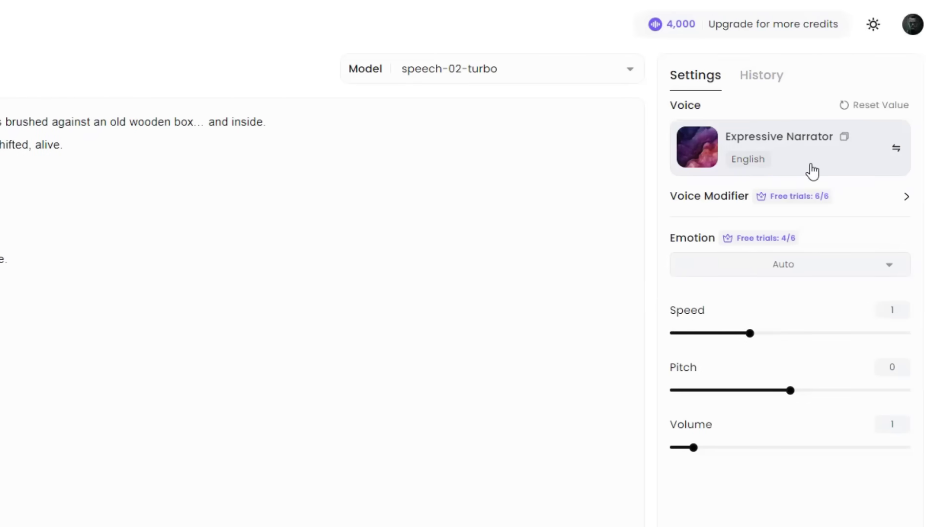
left_click(801, 159)
scroll(292, 404, "down", 6)
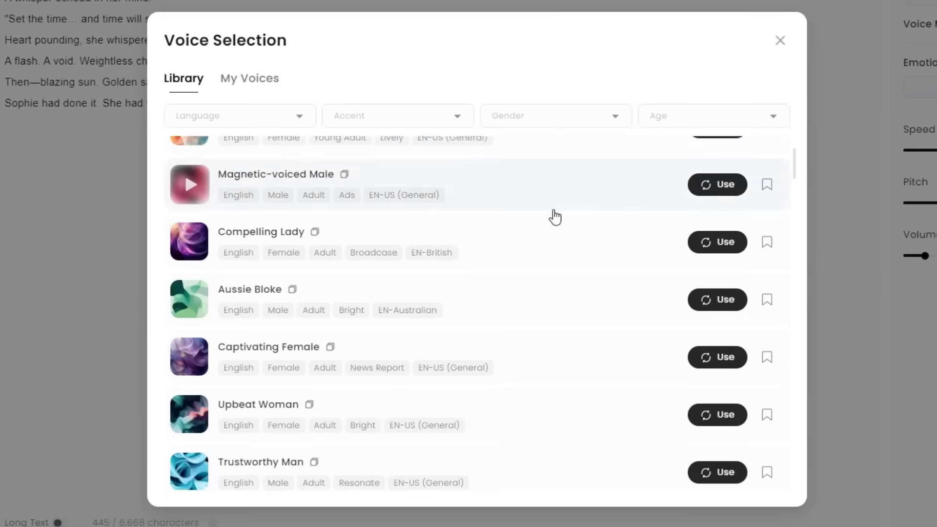
scroll(555, 218, "down", 6)
scroll(555, 217, "up", 11)
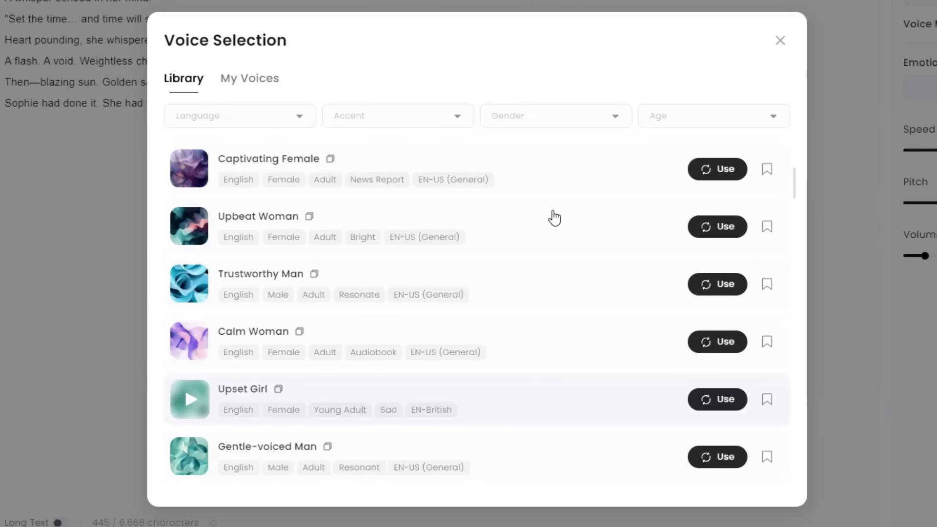
Filter voices to English, EN-US (General) accent, Female, Young Adult
left_click(261, 120)
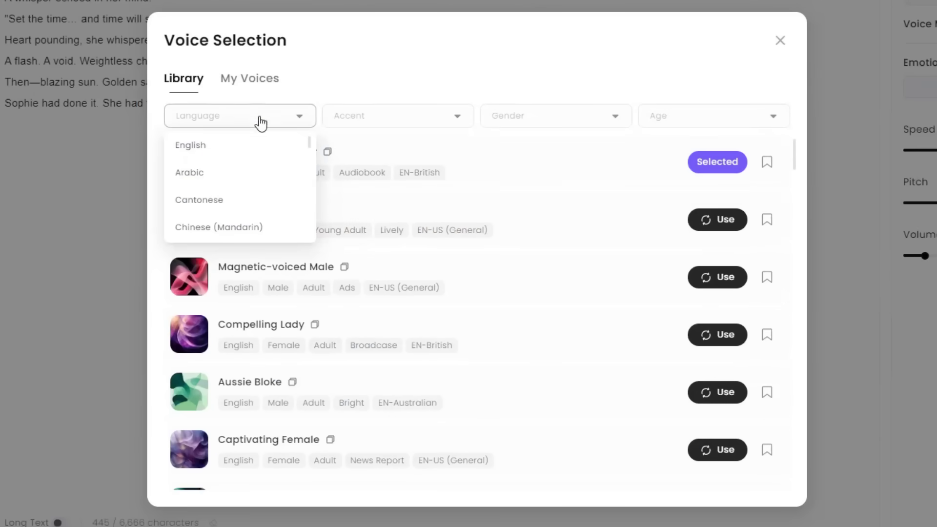
left_click(239, 151)
left_click(389, 120)
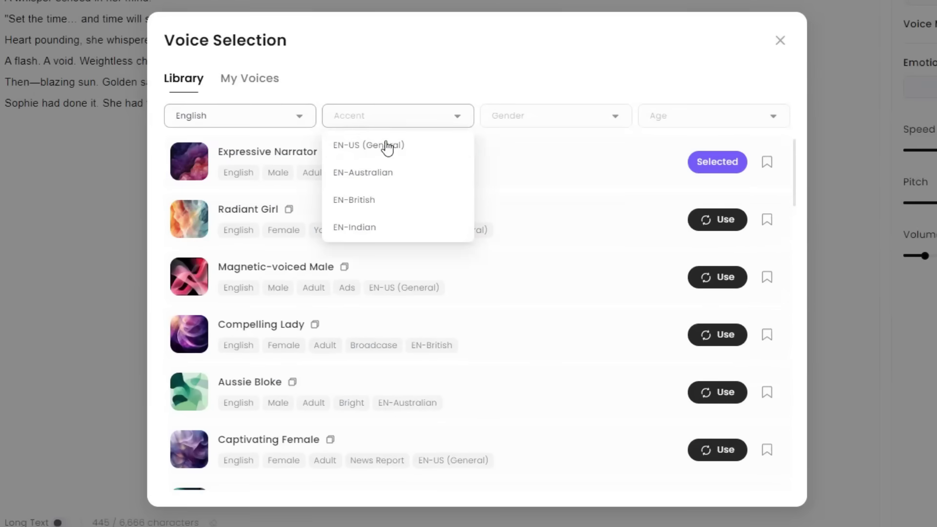
left_click(385, 152)
left_click(491, 122)
left_click(527, 172)
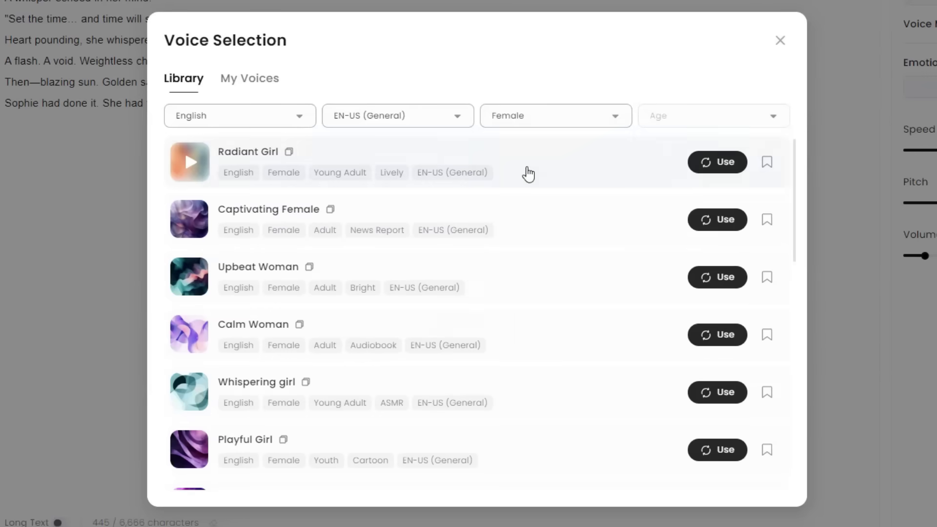
left_click(677, 121)
left_click(676, 173)
Preview the Whimsical Girl voice and use it for the narration
scroll(670, 182, "down", 3)
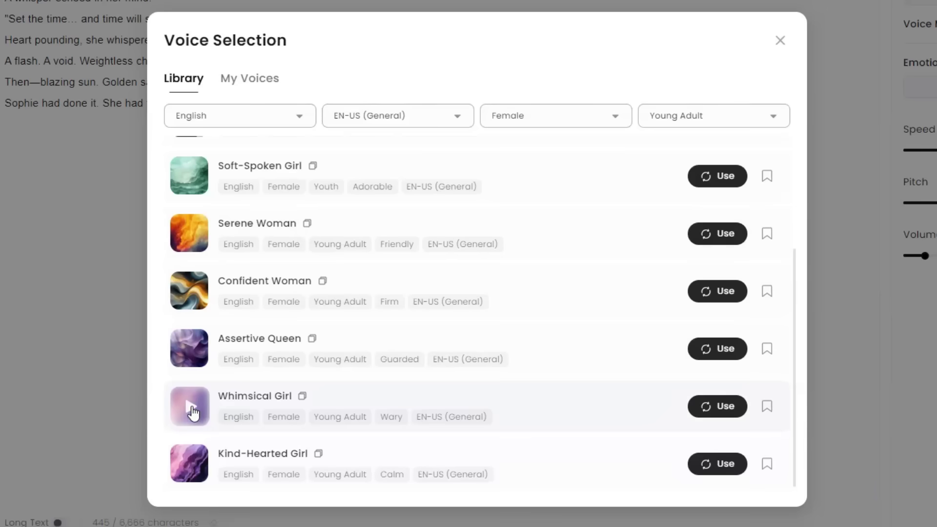
left_click(192, 409)
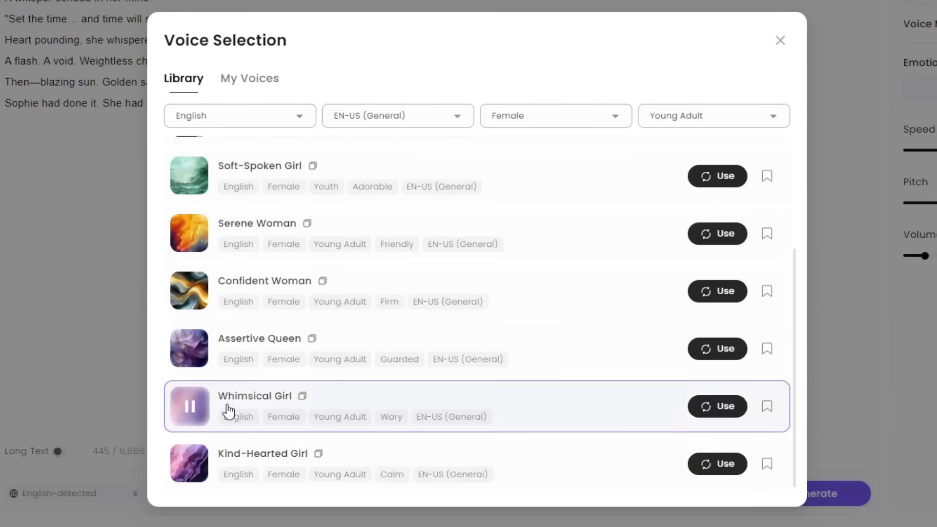
left_click(723, 407)
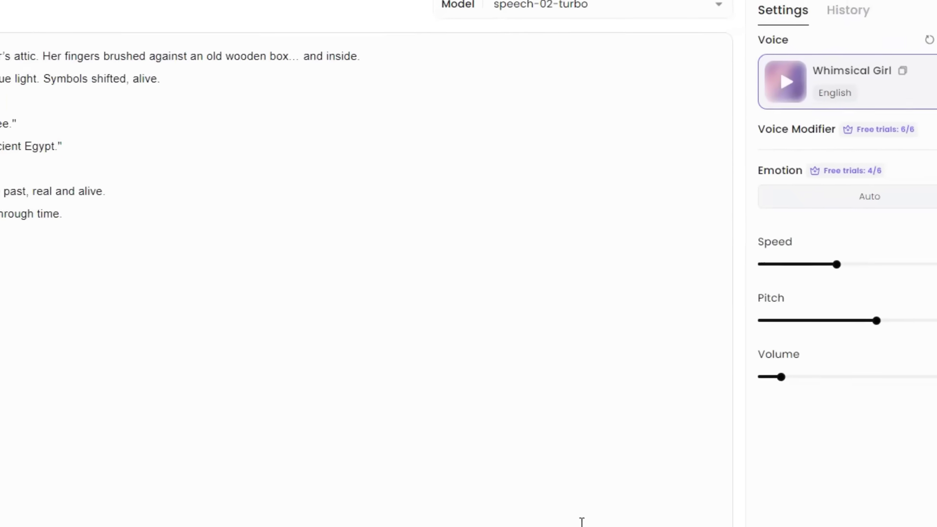
Choose Neutral from the Emotion dropdown in the speech settings
left_click(808, 269)
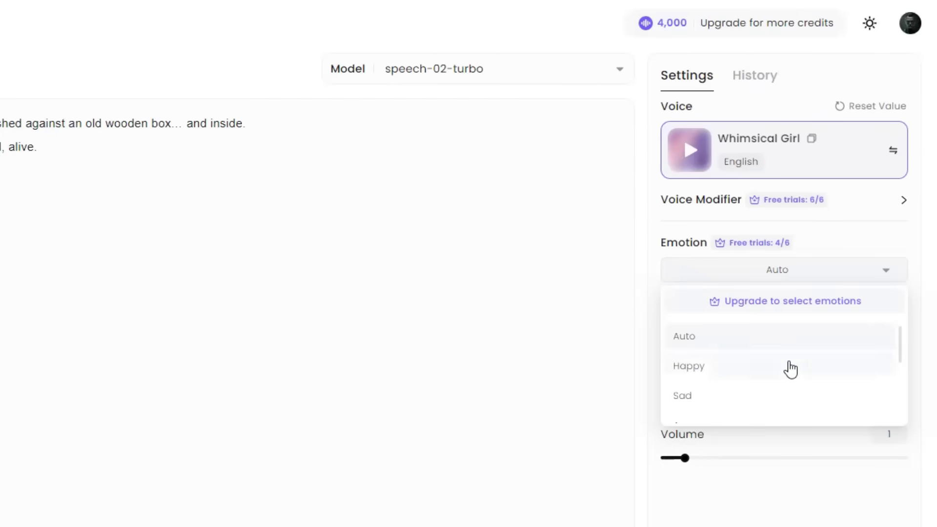
scroll(791, 394, "down", 4)
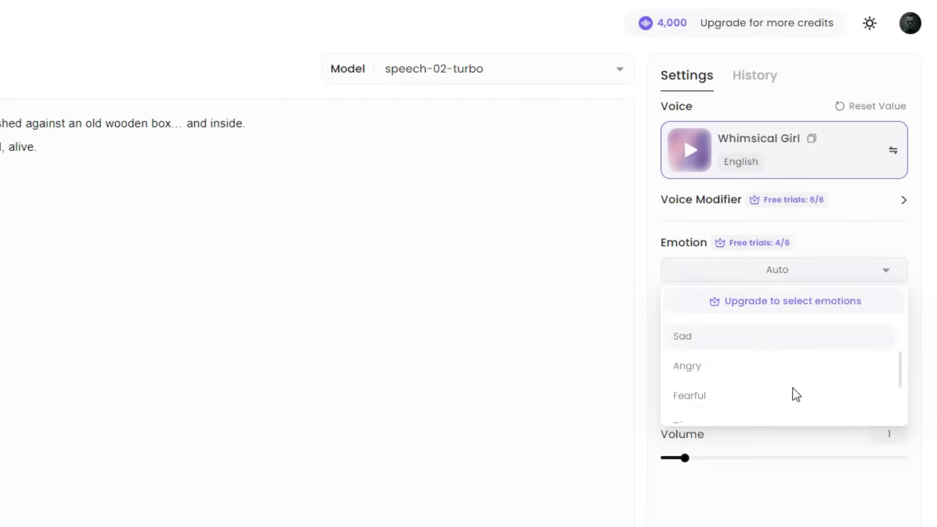
left_click(795, 418)
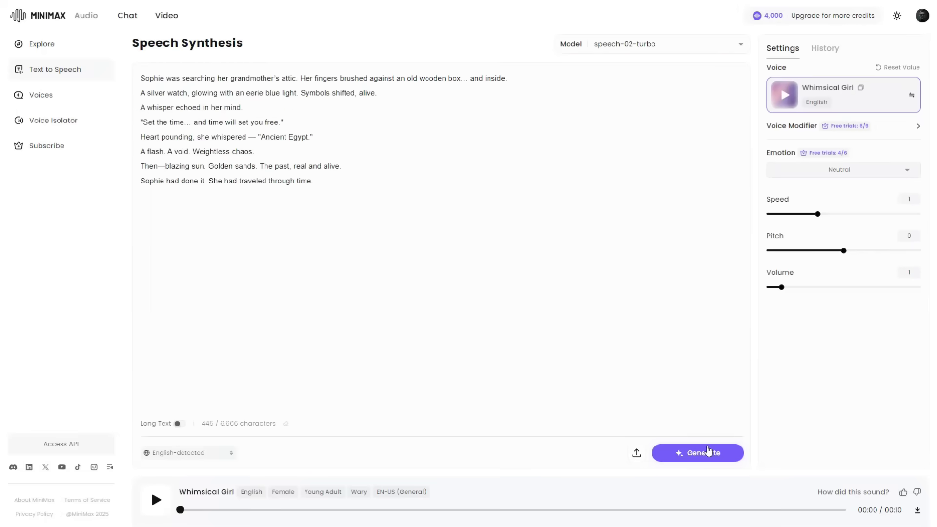
Generate the 39-second Scene 1 narration clip and download the audio
left_click(712, 455)
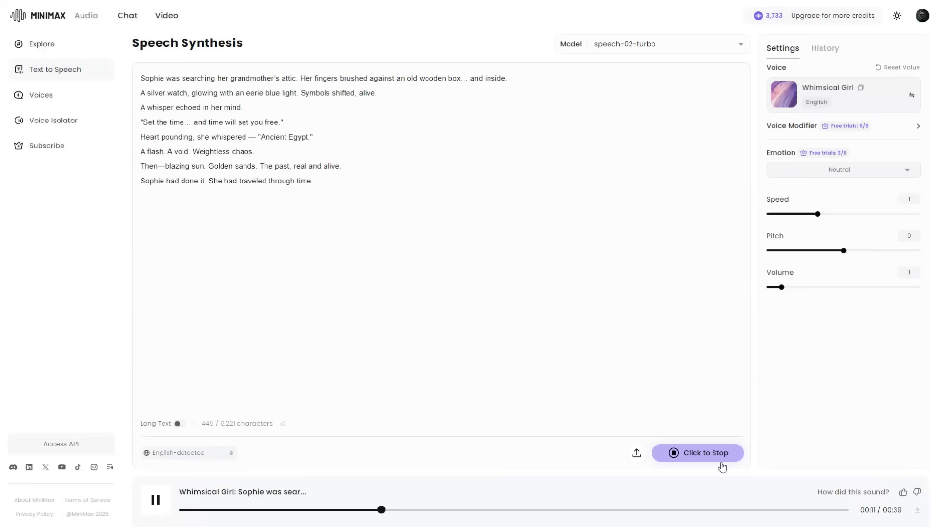
left_click(917, 510)
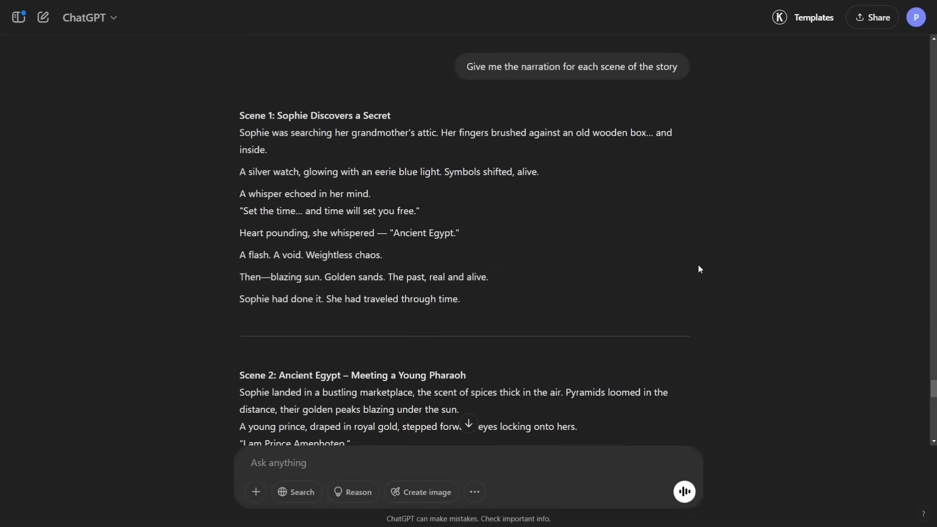
scroll(693, 230, "down", 15)
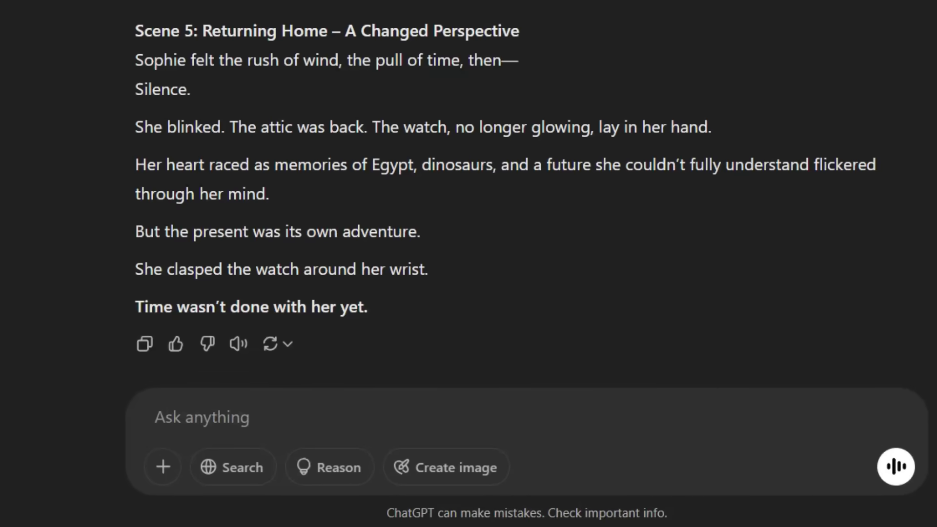
left_click(239, 355)
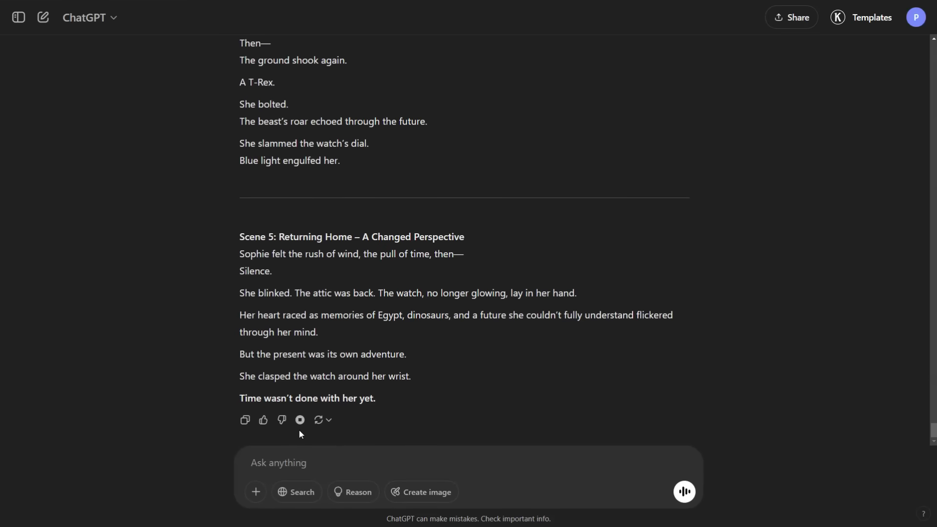
left_click(300, 420)
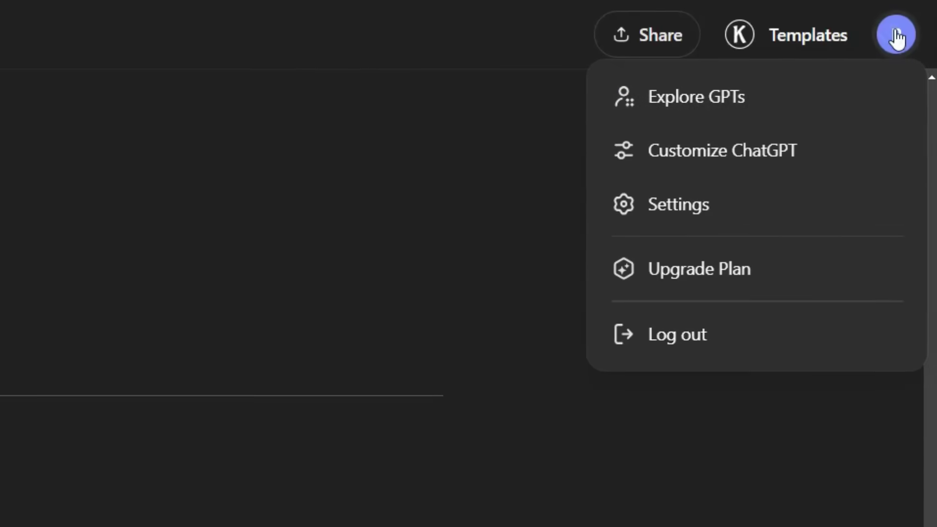
In Speech settings, switch the voice from Vale to Cove, leaving main language on Auto-Detect
left_click(683, 205)
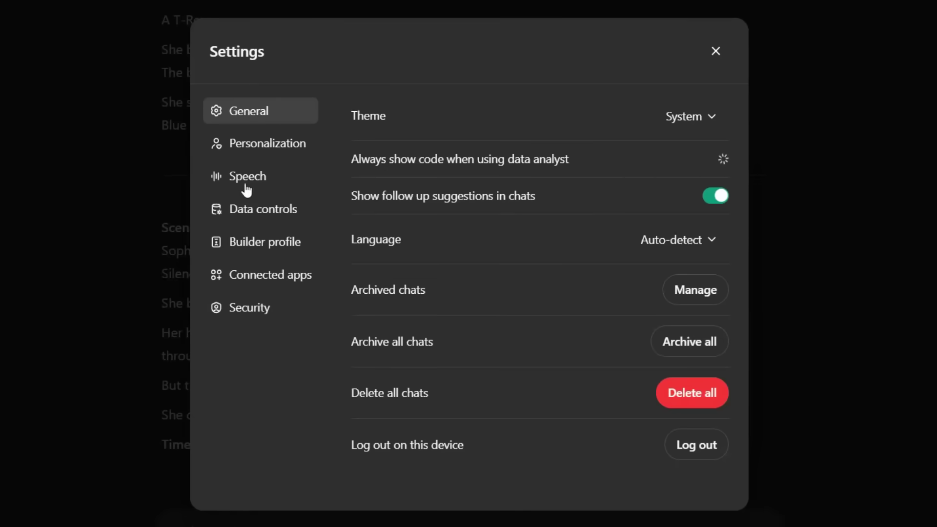
left_click(249, 188)
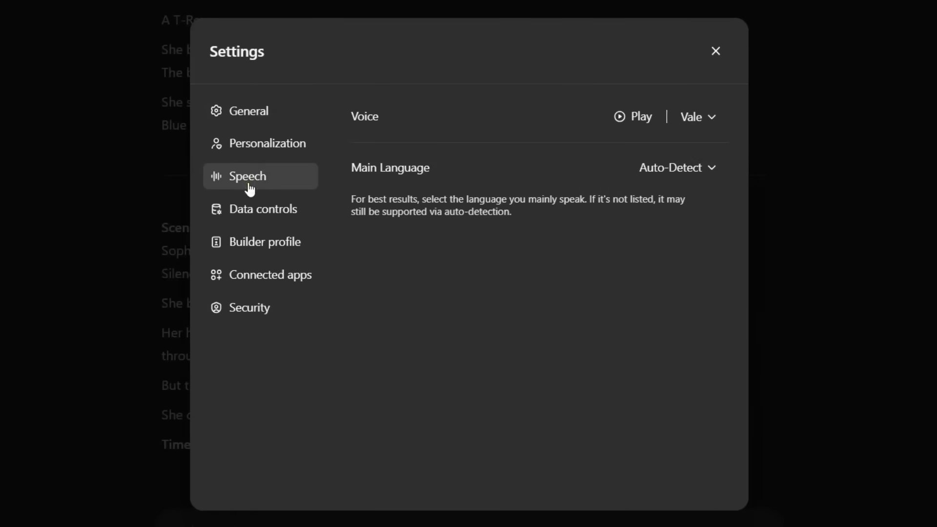
left_click(714, 118)
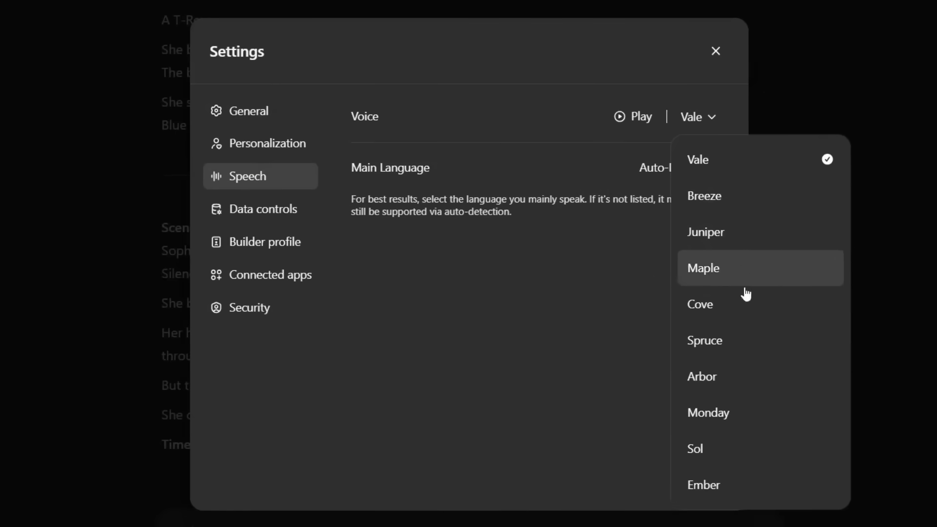
left_click(736, 309)
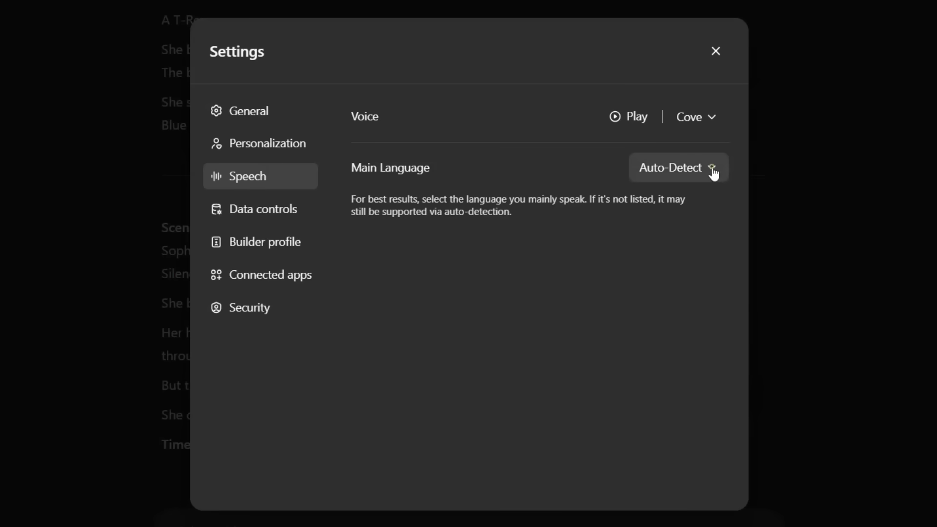
left_click(713, 167)
scroll(724, 309, "down", 5)
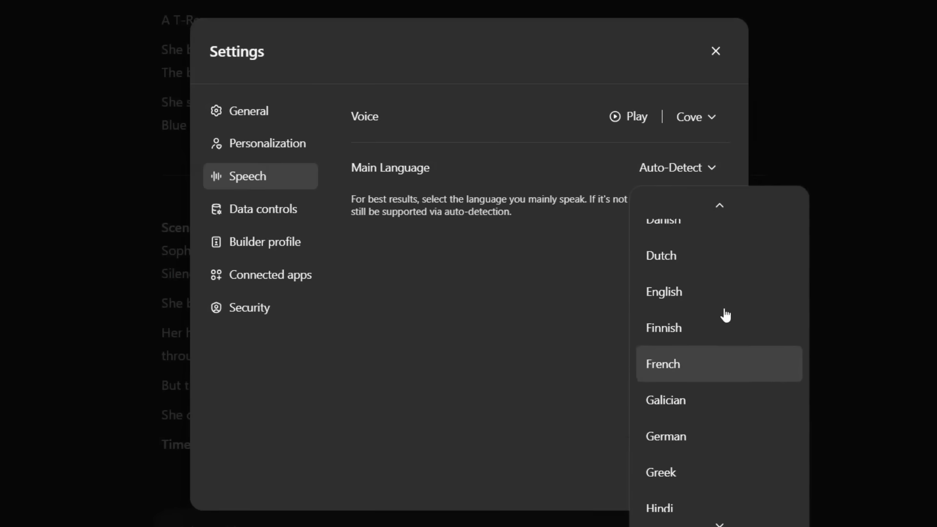
scroll(701, 345, "up", 2)
scroll(712, 383, "up", 4)
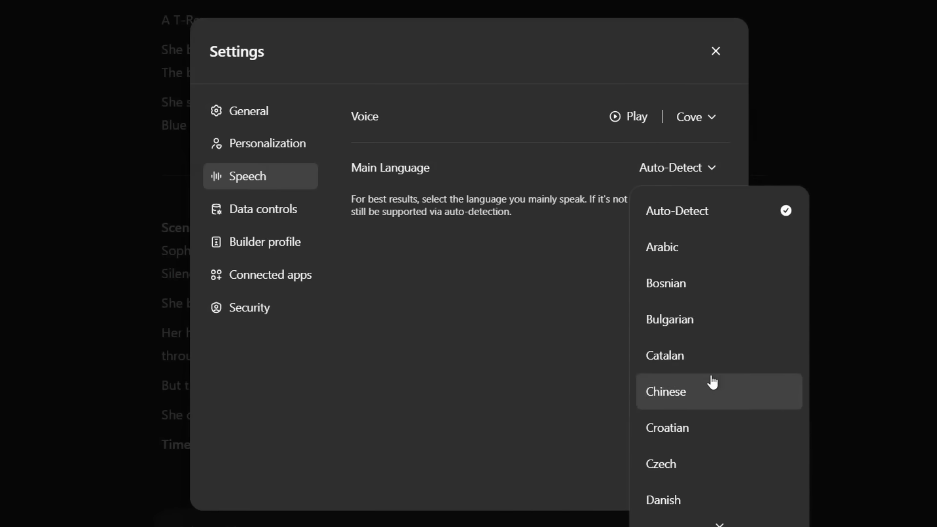
left_click(592, 335)
left_click(716, 51)
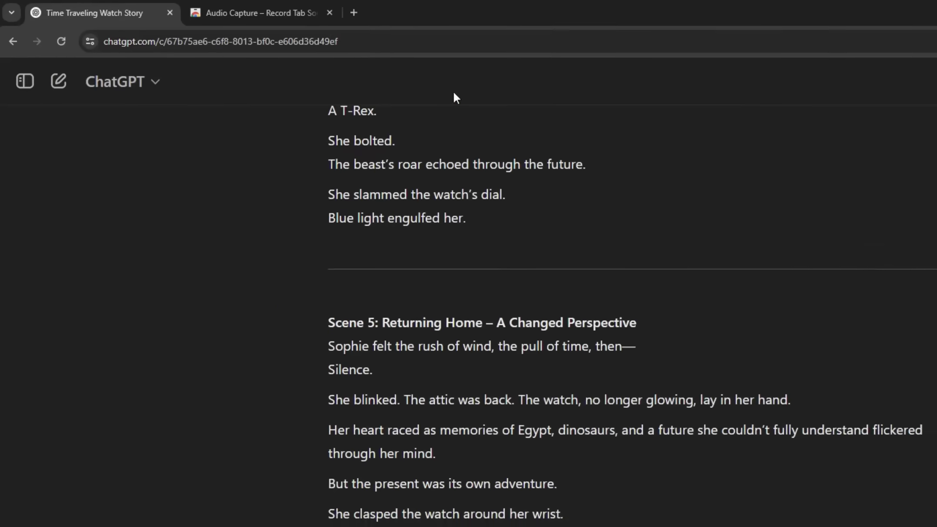
Add the Audio Capture – Record Tab Sound extension to Chrome
left_click(354, 13)
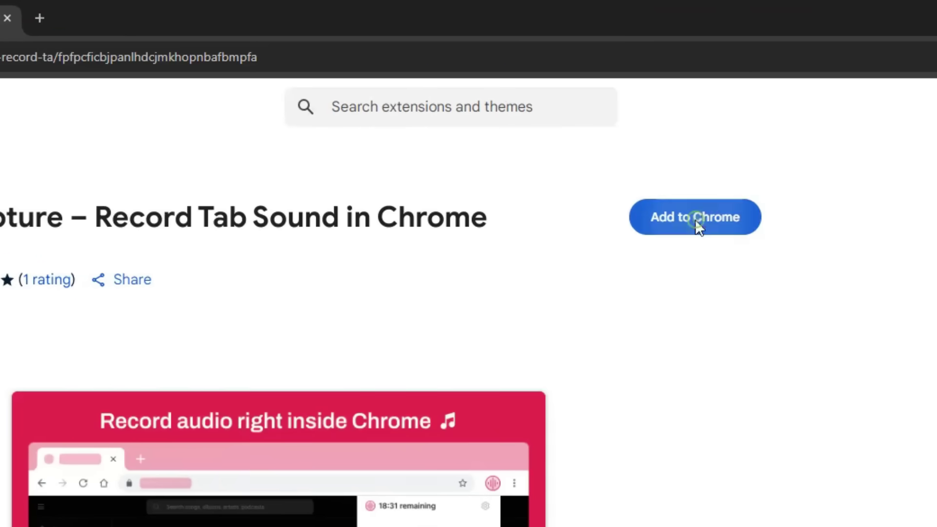
left_click(747, 220)
left_click(485, 244)
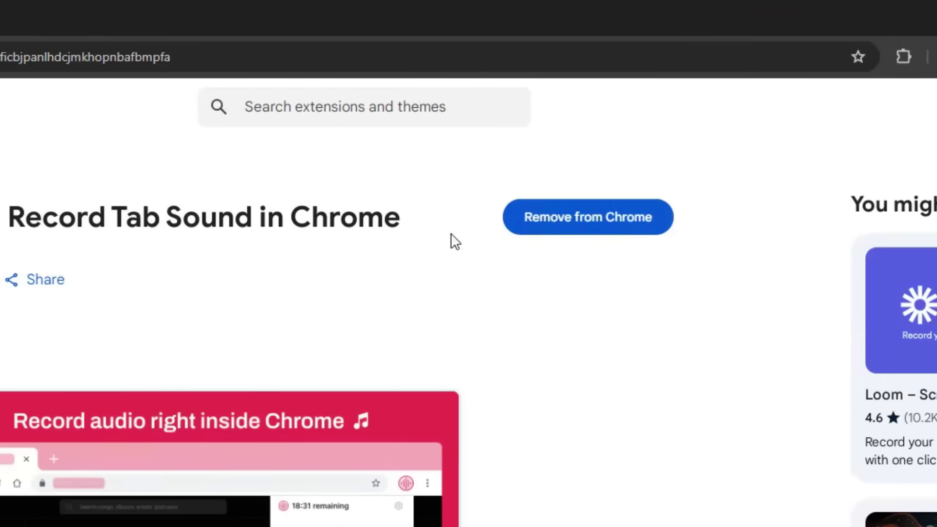
Pin Audio Capture to the toolbar and return to the Time Traveling Watch chat
left_click(751, 56)
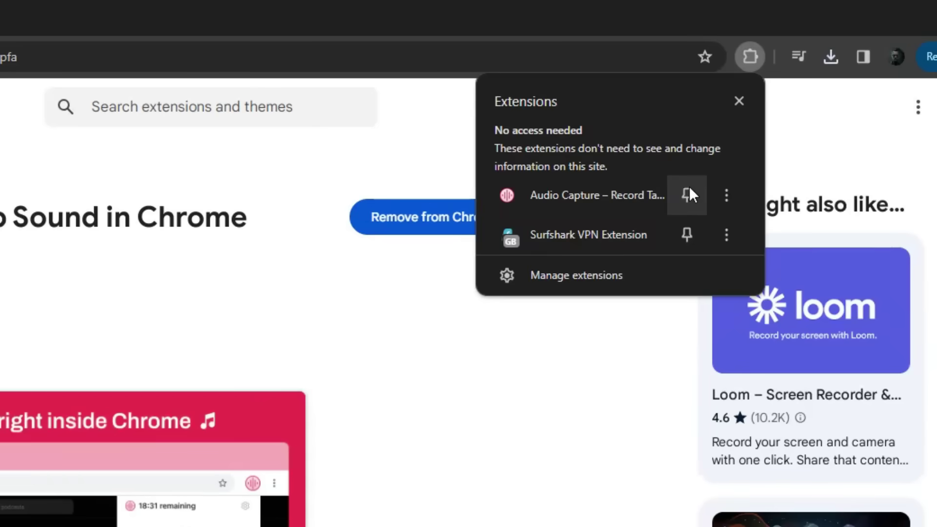
left_click(689, 191)
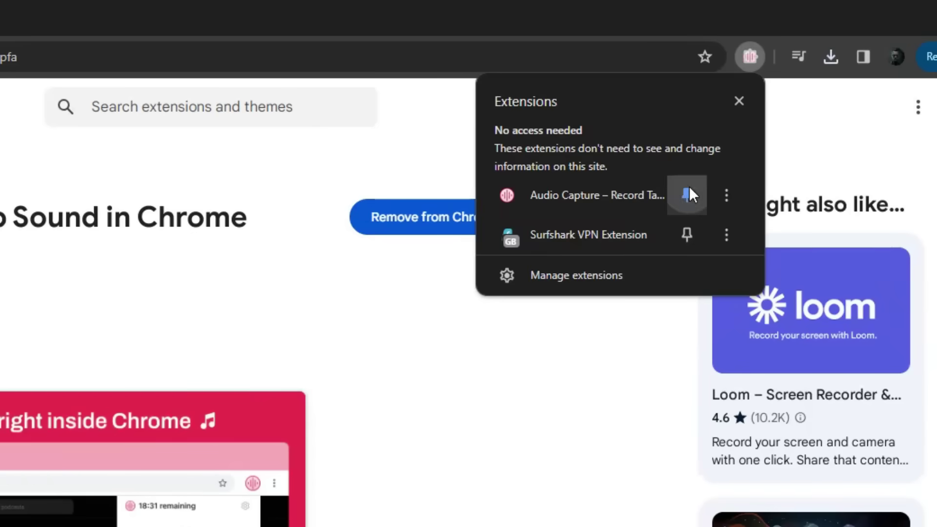
left_click(337, 255)
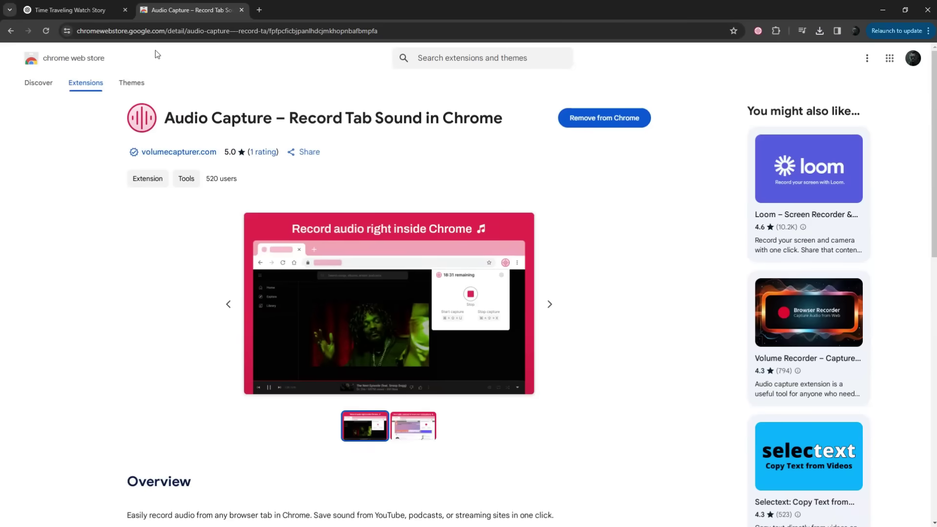
left_click(61, 9)
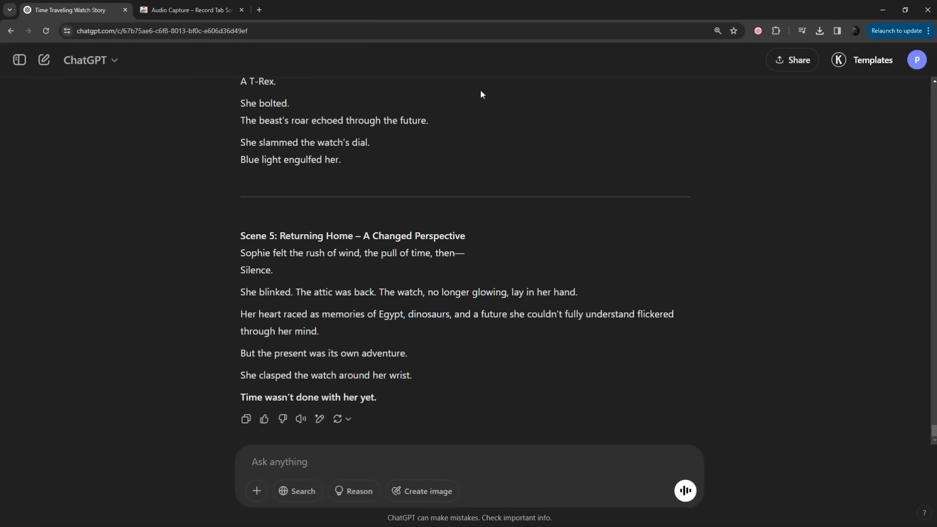
Record ChatGPT's read-aloud with Audio Capture and save it as a 689 KB mp3
left_click(758, 31)
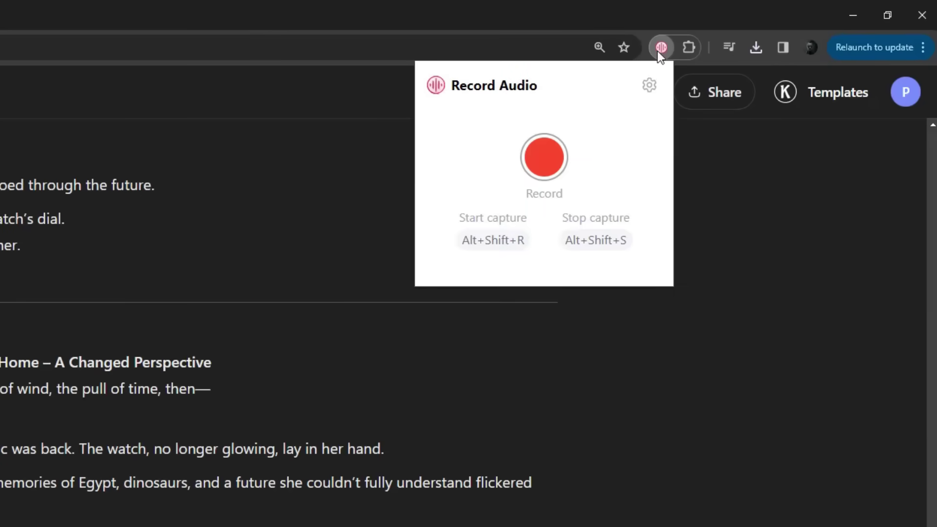
left_click(545, 159)
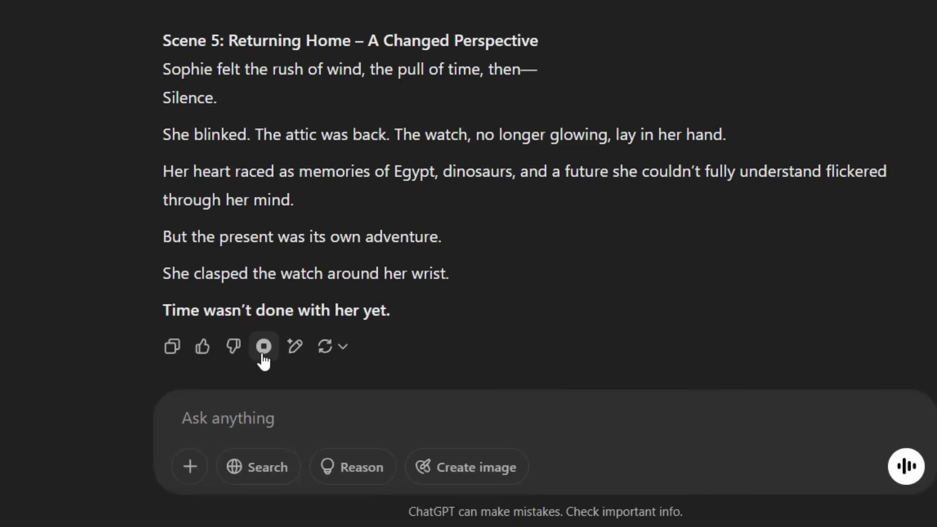
left_click(270, 348)
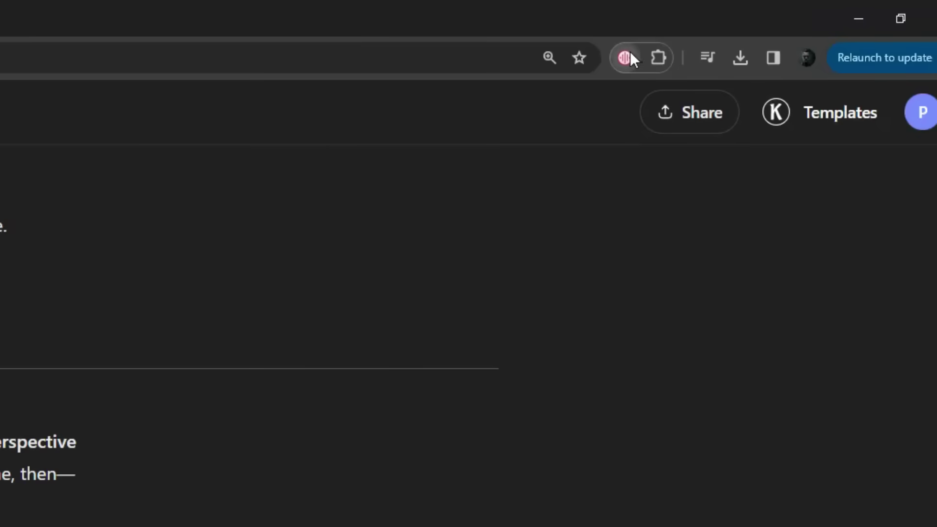
left_click(625, 57)
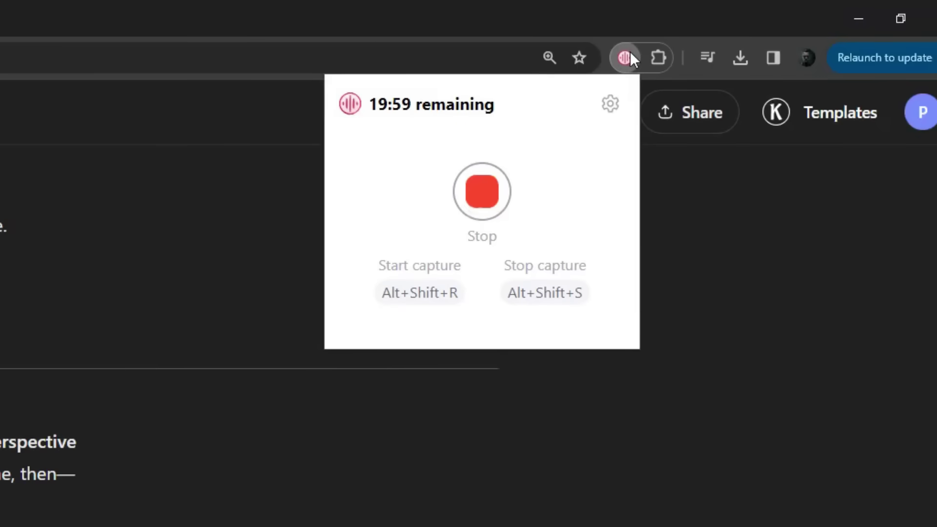
left_click(489, 198)
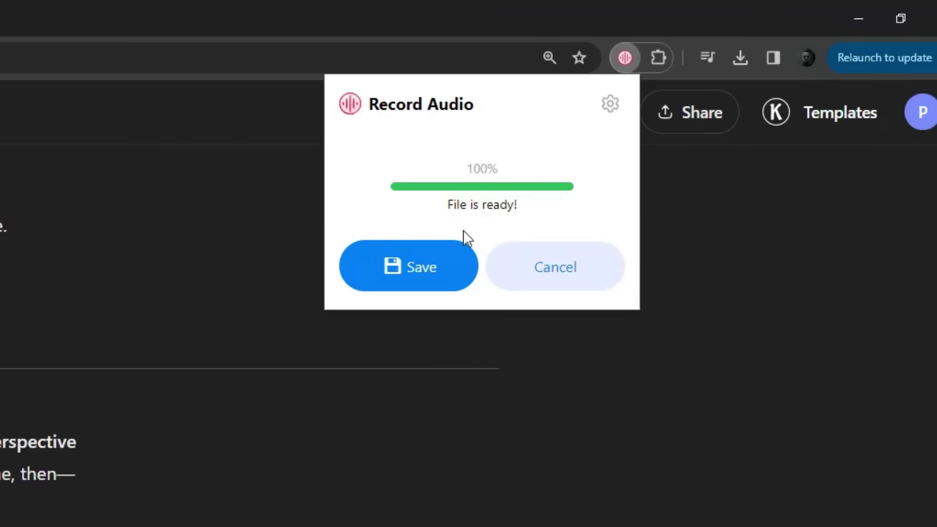
left_click(423, 266)
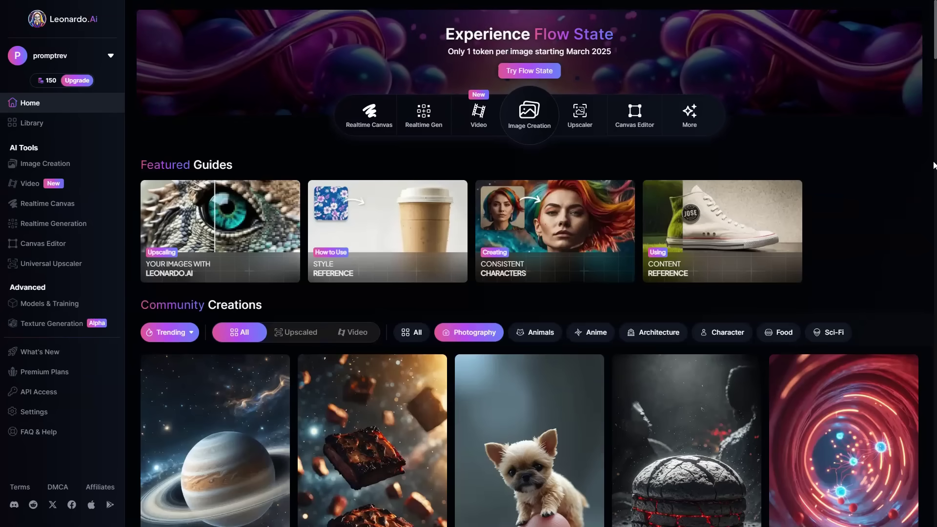
Scroll down through Leonardo.AI's Community Creations image gallery
scroll(934, 165, "down", 6)
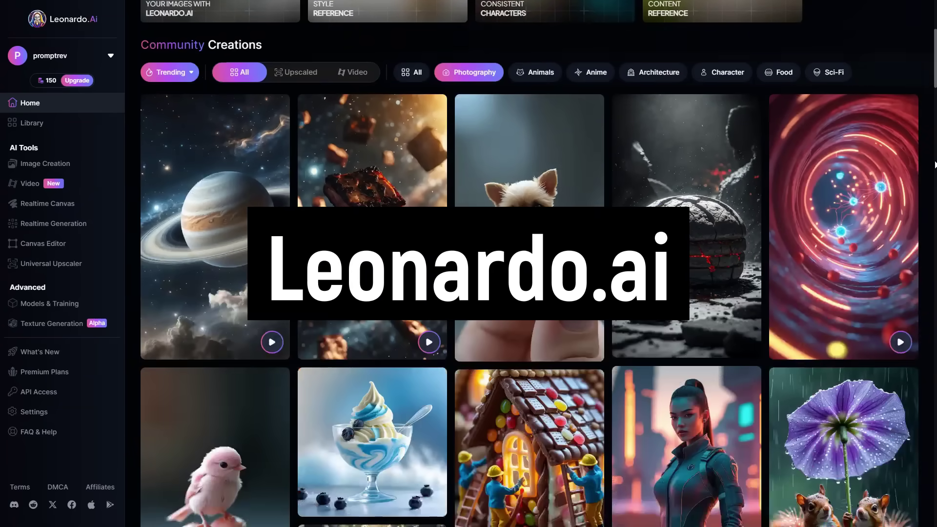
scroll(934, 165, "down", 10)
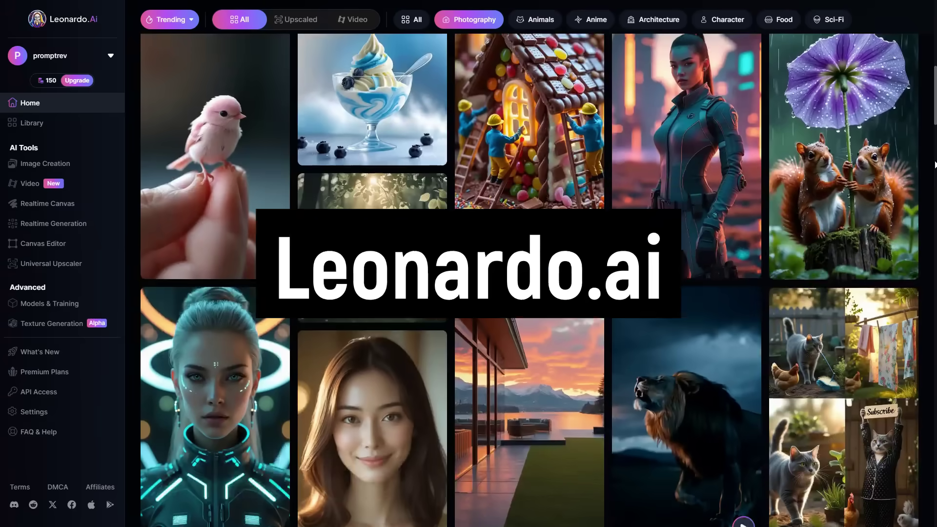
scroll(933, 165, "down", 6)
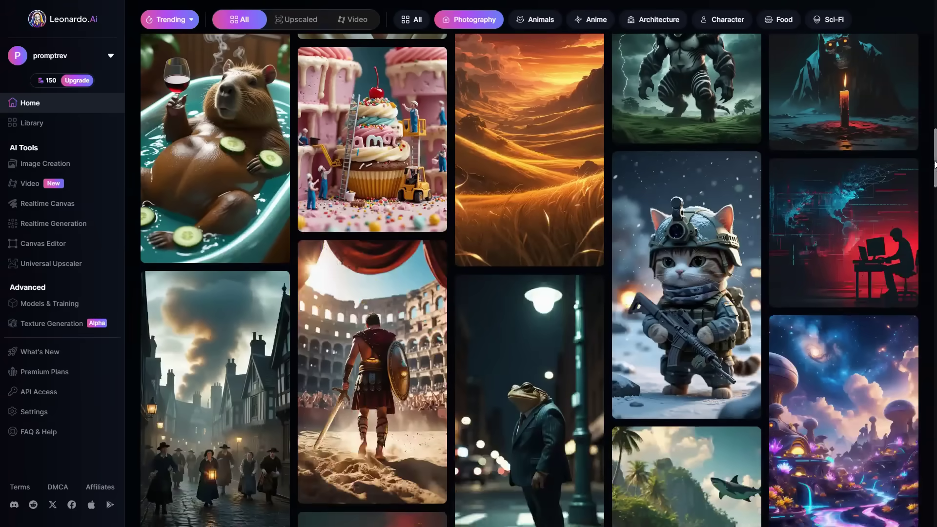
scroll(934, 165, "down", 11)
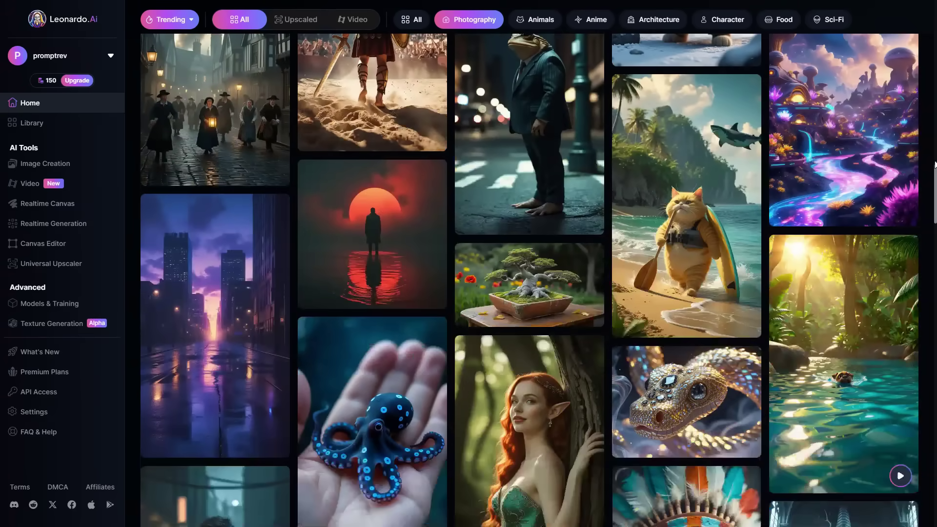
scroll(933, 165, "down", 5)
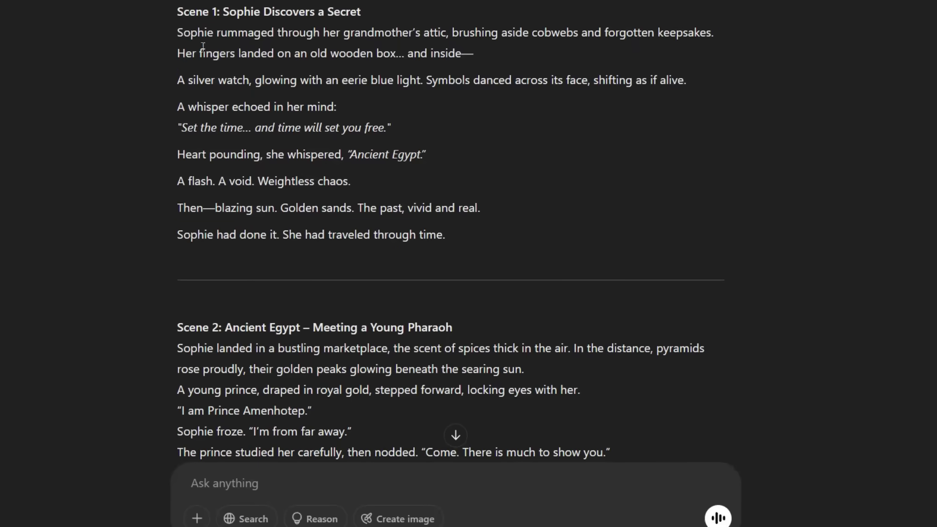
Replace the Input Scene placeholder with the Sophie attic-to-Ancient-Egypt scene text
left_click_drag(179, 31, 443, 232)
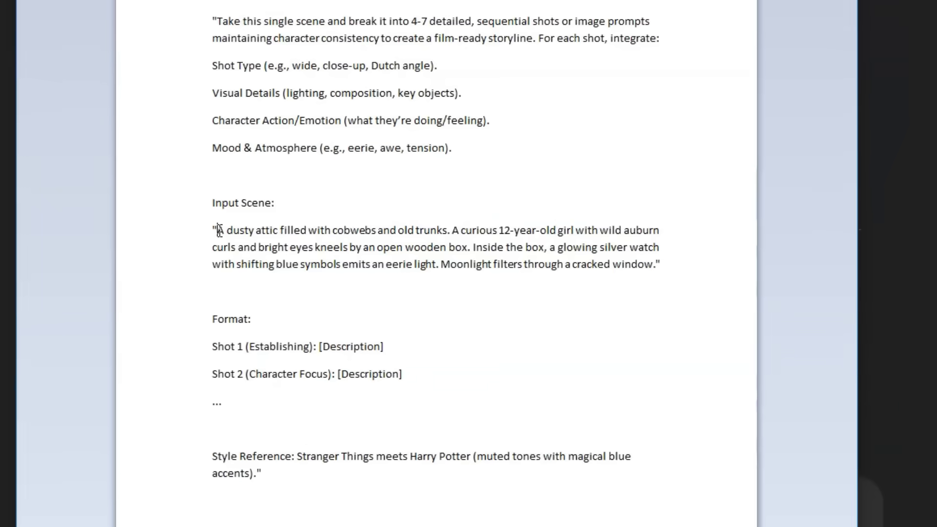
left_click_drag(205, 211, 627, 252)
key("BackSpace")
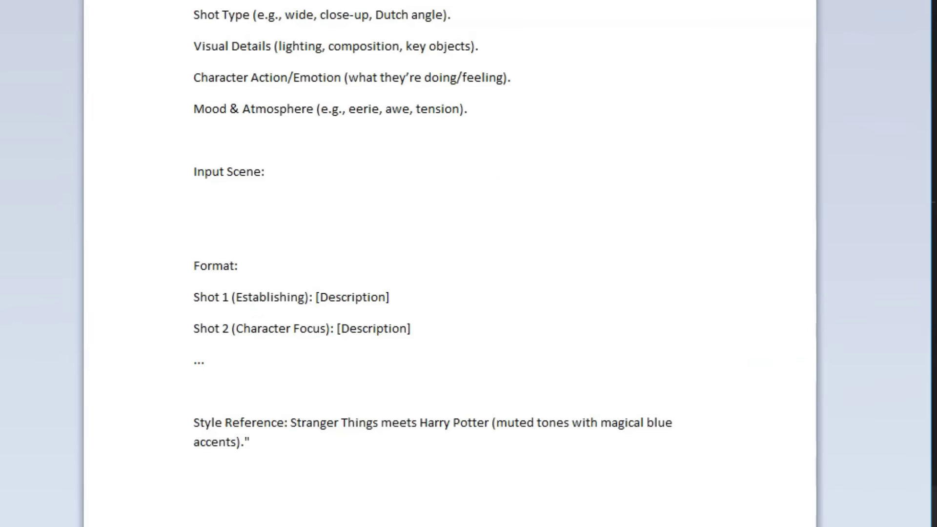
type("\"Sophie rummaged through her grandmother’s attic, brushing aside cobwebs and forgotten keepsakes. Her fingers landed on an old wooden box… and inside—A silver watch, glowing with an eerie blue light. Symbols danced across its face, shifting as if alive.A whisper echoed in her mind: \"Set the time… and time will set you free.\" Heart pounding, she whispered, \"Ancient Egypt.\" A flash. A void. Weightless chaos. Then—blazing sun. Golden sands. The past, vivid and real. Sophie had done it. She had traveled through time..\"")
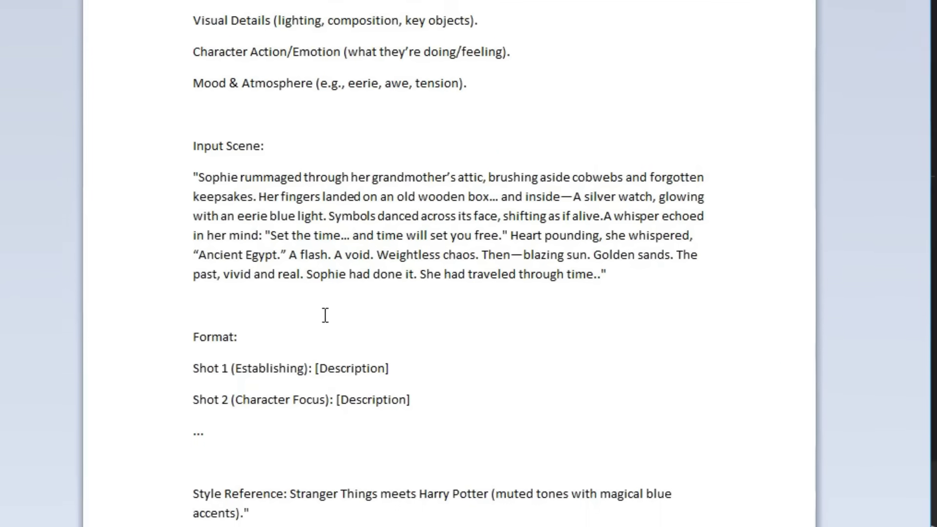
Select the whole storyboard prompt from its opening line through Style Reference
triple_click(238, 526)
left_click(306, 469)
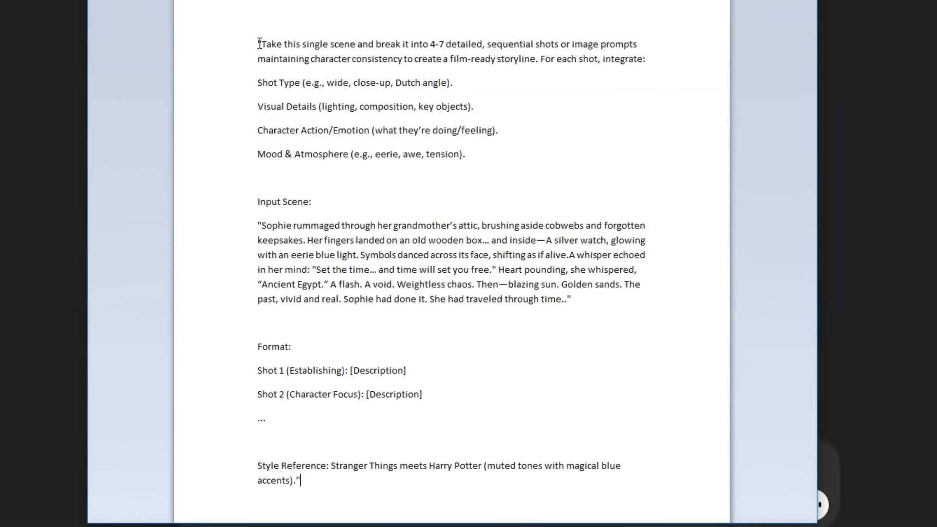
left_click_drag(267, 64, 433, 477)
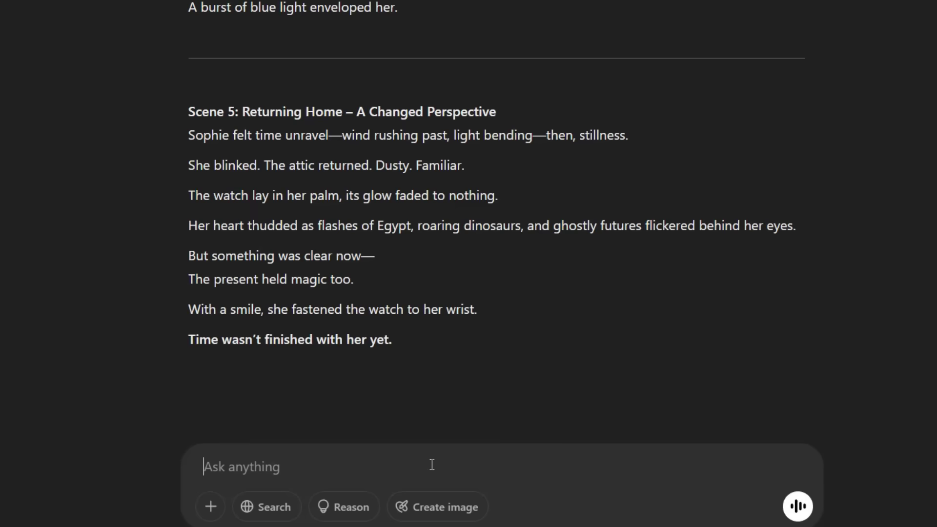
Paste the completed storyboard prompt into ChatGPT's Ask anything box and send it
key("ctrl+v")
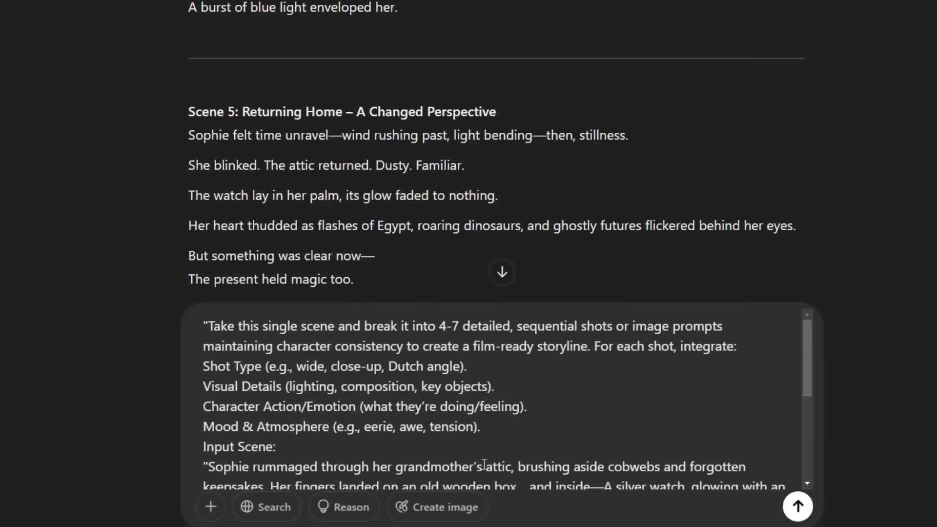
scroll(580, 429, "down", 5)
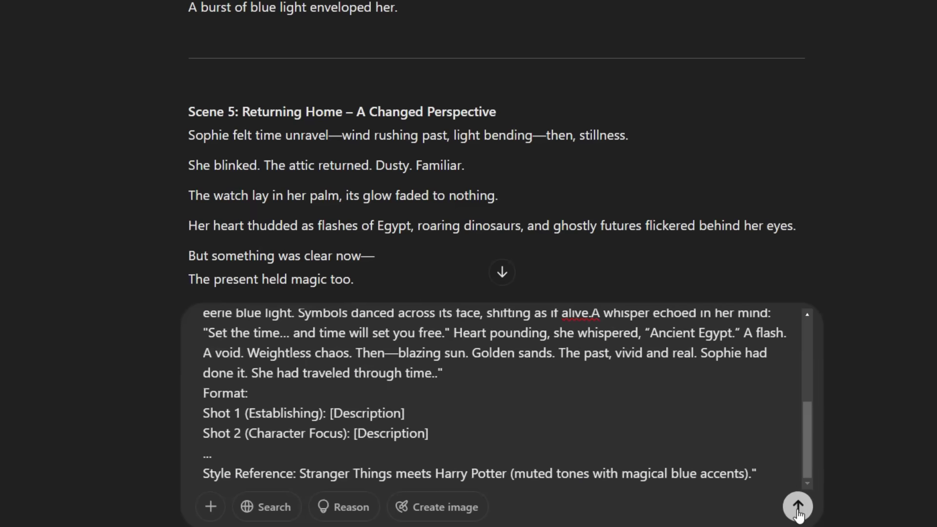
left_click(796, 507)
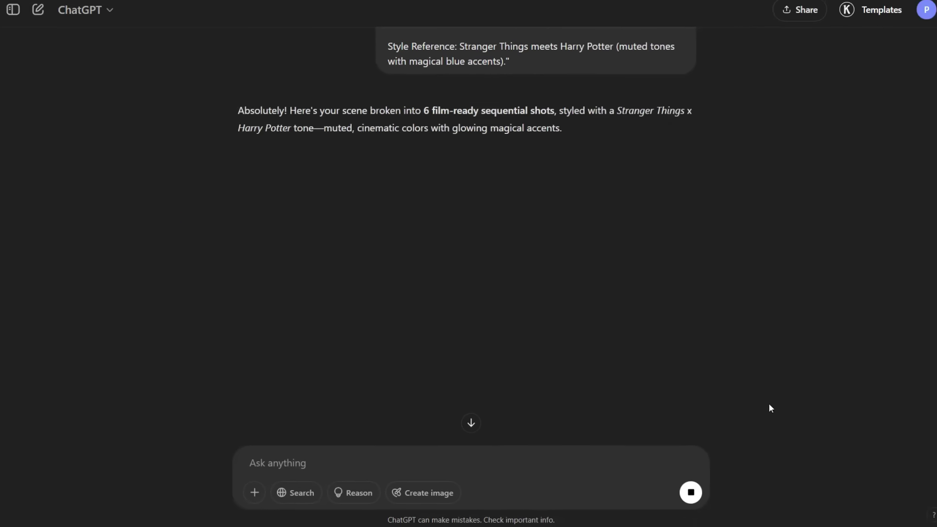
Read through the six-shot reply and select Shot 1's description
scroll(764, 409, "down", 3)
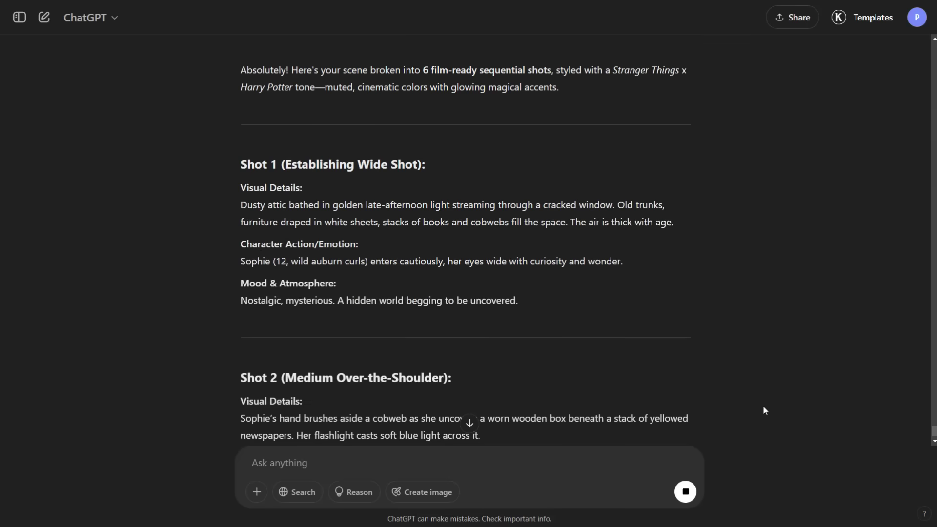
scroll(763, 406, "down", 4)
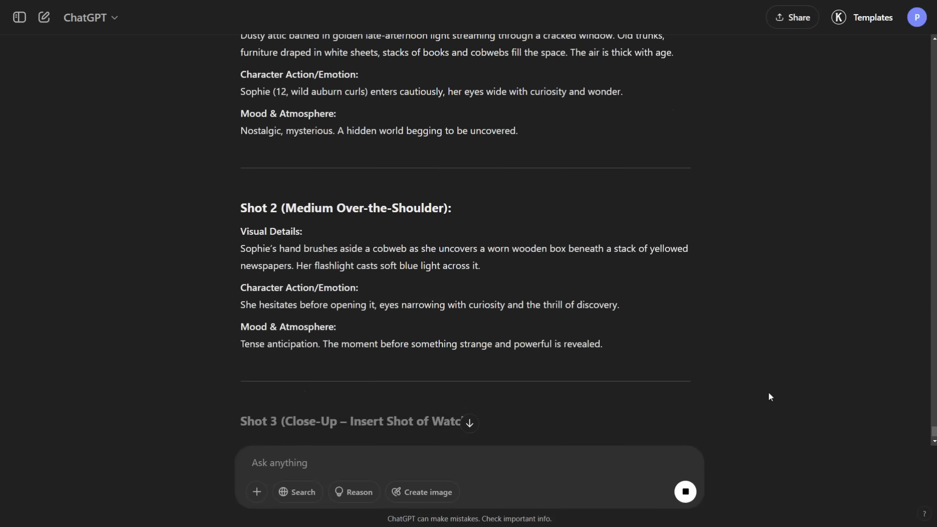
scroll(769, 380, "down", 2)
scroll(769, 380, "down", 3)
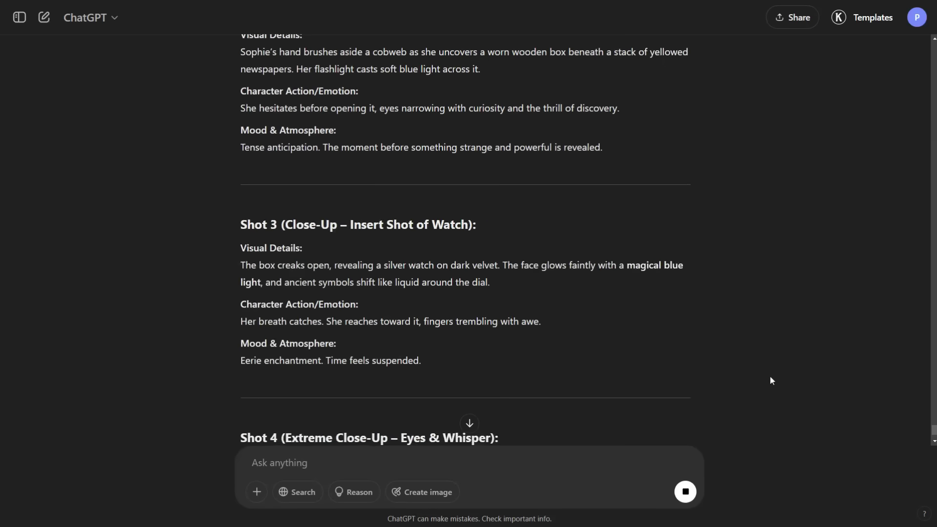
scroll(770, 375, "down", 12)
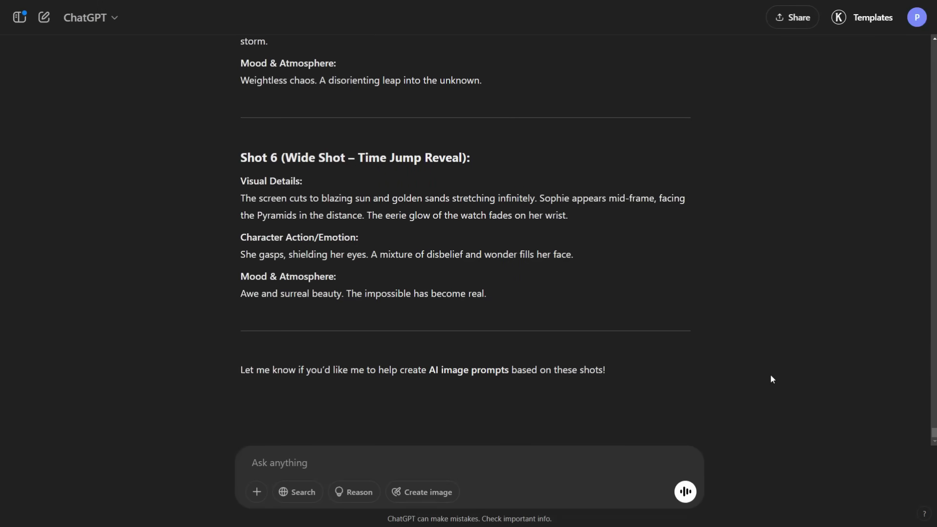
scroll(709, 318, "up", 12)
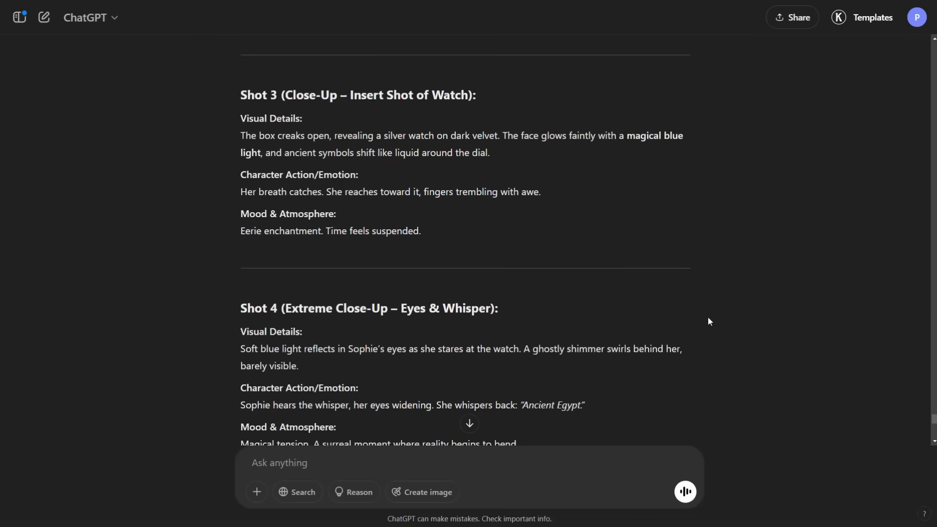
scroll(708, 321, "up", 9)
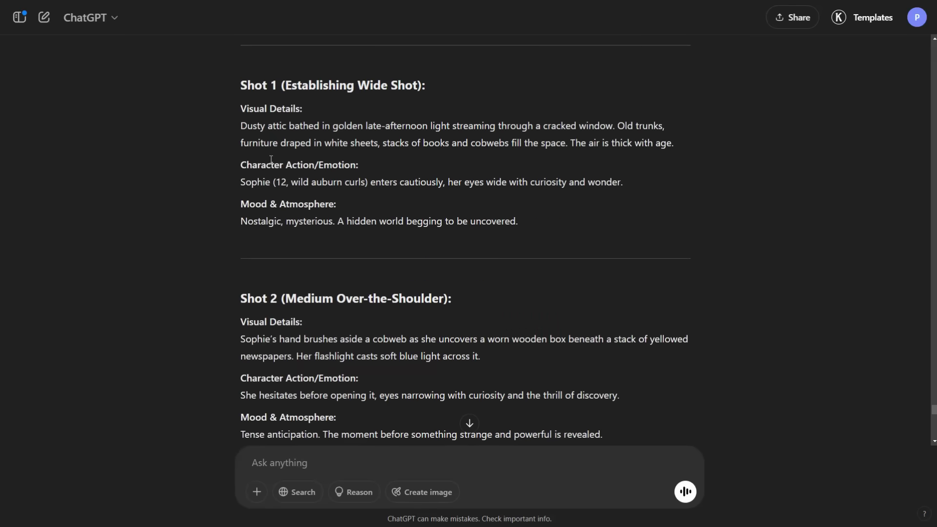
left_click_drag(240, 126, 519, 223)
key("ctrl+c")
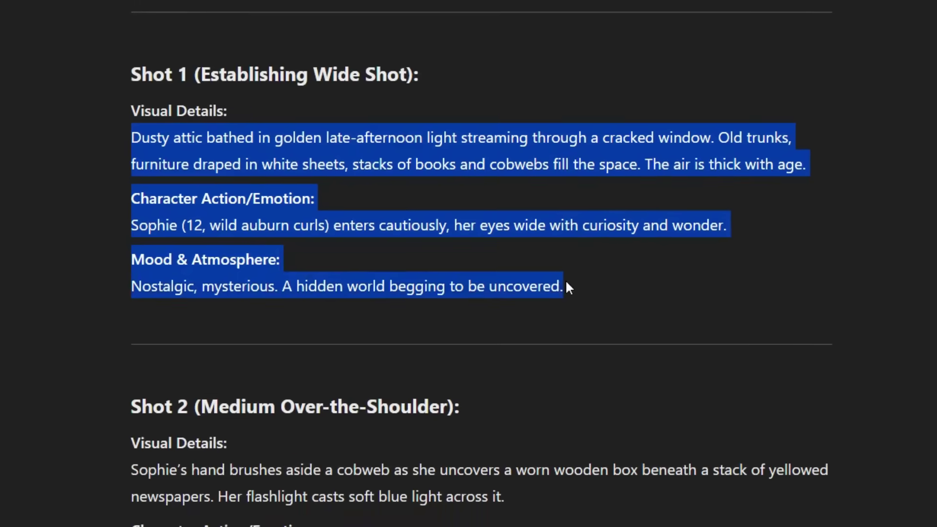
Paste the shots into WordPad and remove the Character Action/Emotion and Mood & Atmosphere headings
left_click_drag(567, 282, 596, 283)
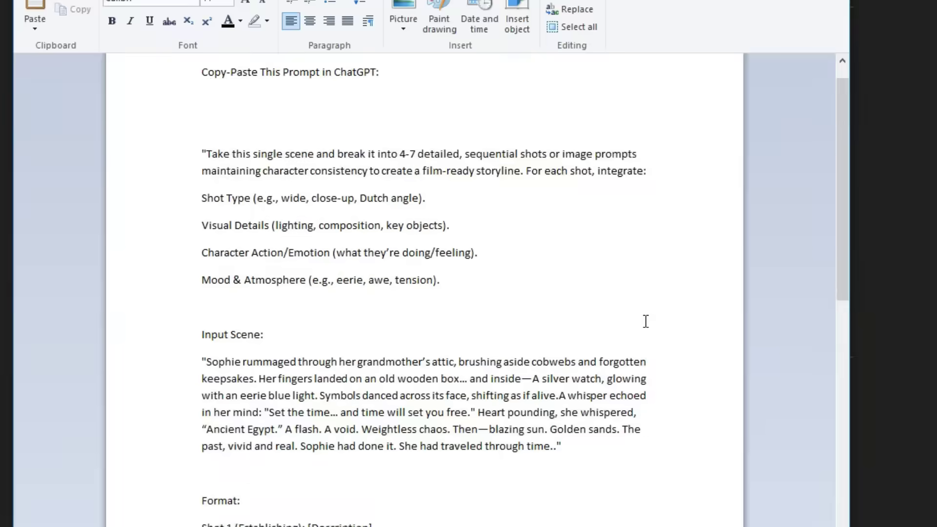
scroll(645, 320, "down", 10)
key("ctrl+v")
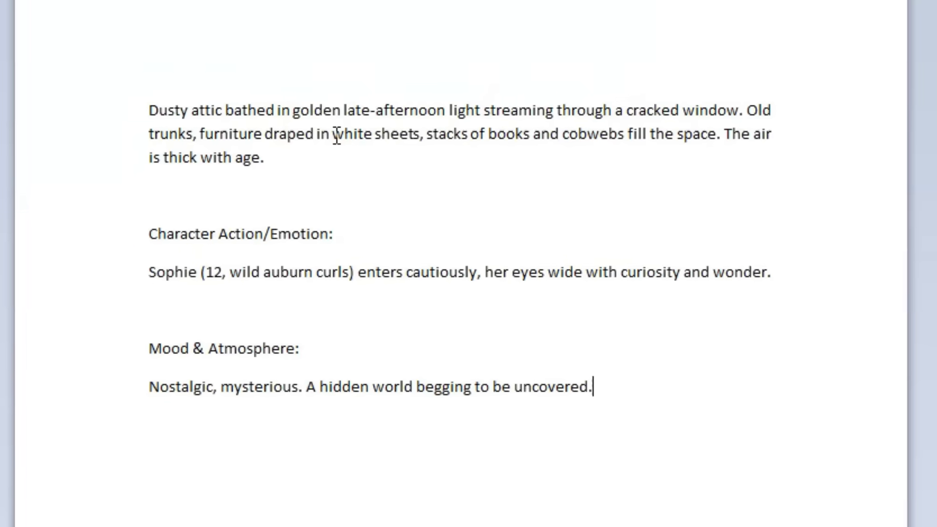
triple_click(165, 238)
key("BackSpace")
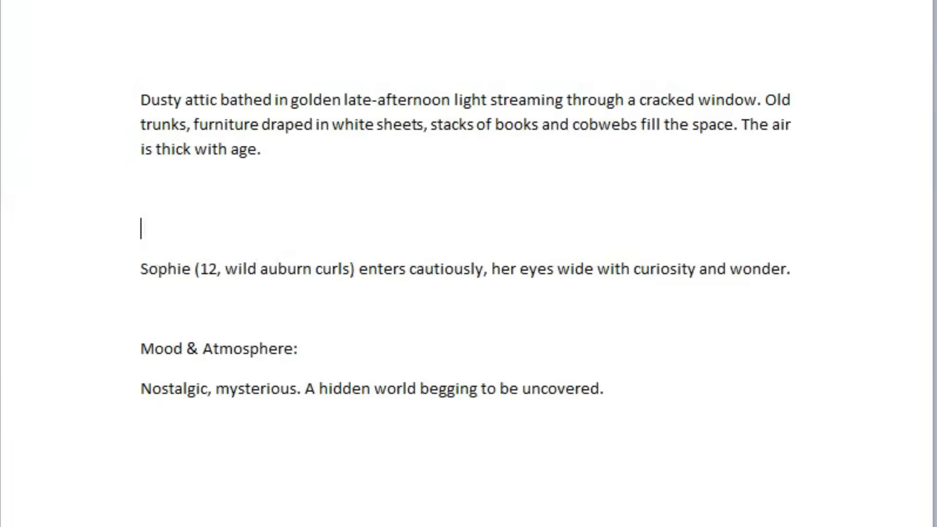
key("BackSpace")
key("Delete")
triple_click(139, 271)
key("BackSpace")
key("BackSpace")
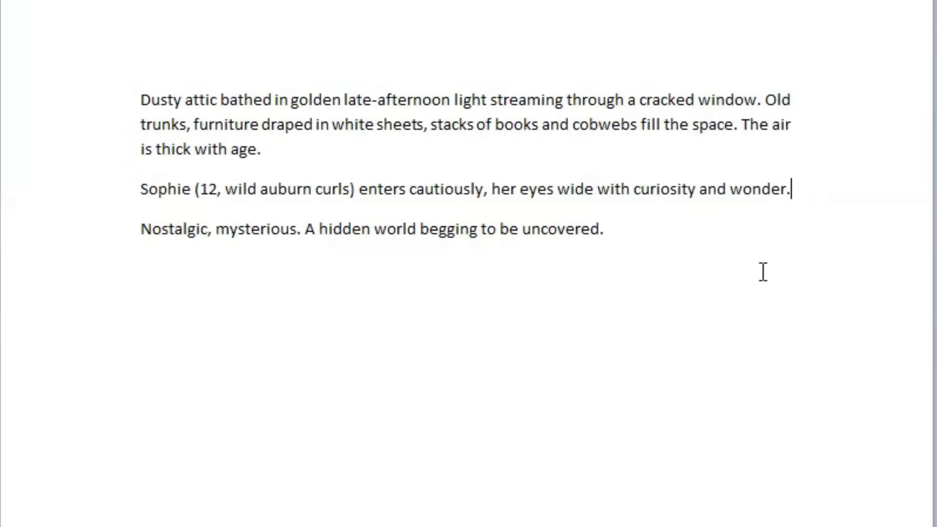
Replace '12, wild auburn curls' with Sophie's detailed appearance description
left_click_drag(205, 189, 335, 189)
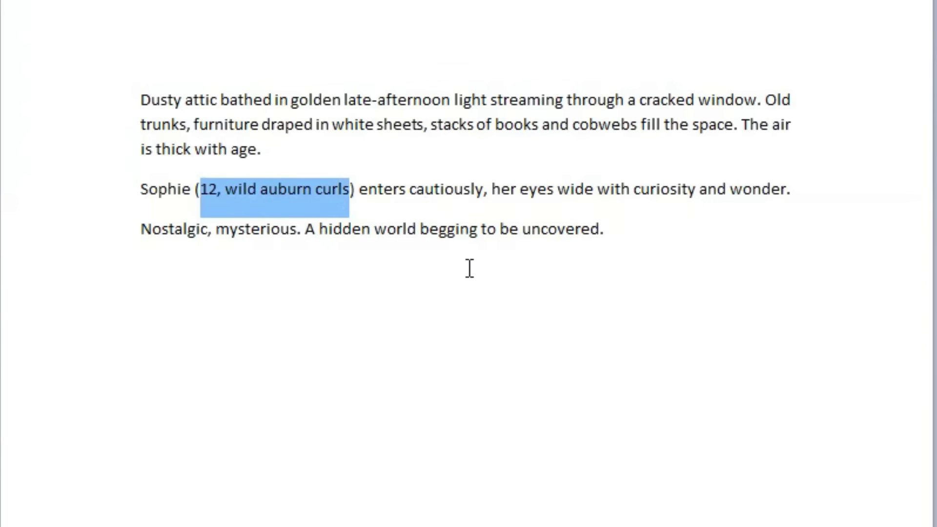
key("BackSpace")
type("a young girl with wavy auburn hair tied in a loose ponytail, bright blue eyes, and a sprinkle of freckles across her nose, wearing a white t-shirt and denim overalls")
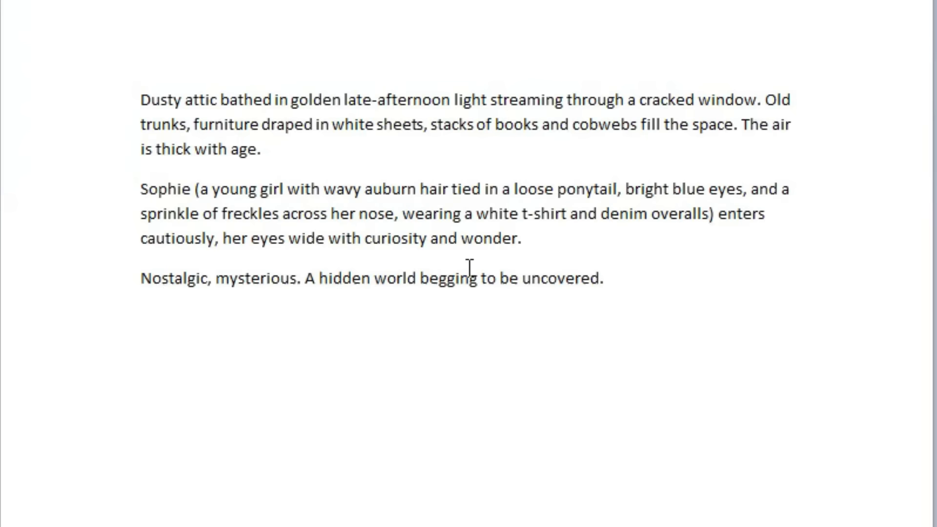
left_click_drag(203, 189, 698, 210)
key("ctrl+c")
left_click(719, 259)
Insert Sophie's description after her name in Shot 2 and before 'her breath catches'
scroll(429, 161, "down", 10)
left_click_drag(191, 27, 210, 27)
key("Delete")
key("ctrl+v")
type(", her")
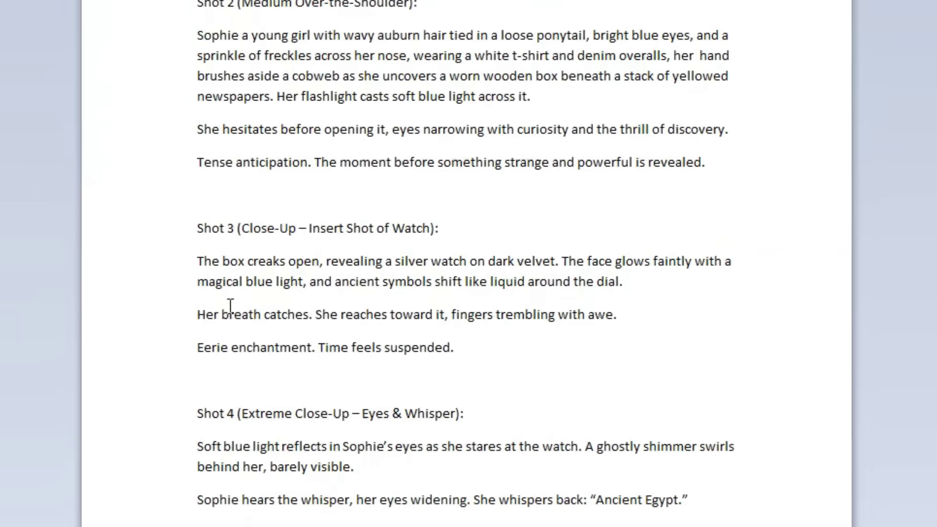
left_click(198, 314)
key("ctrl+v")
key("Delete")
type(", h")
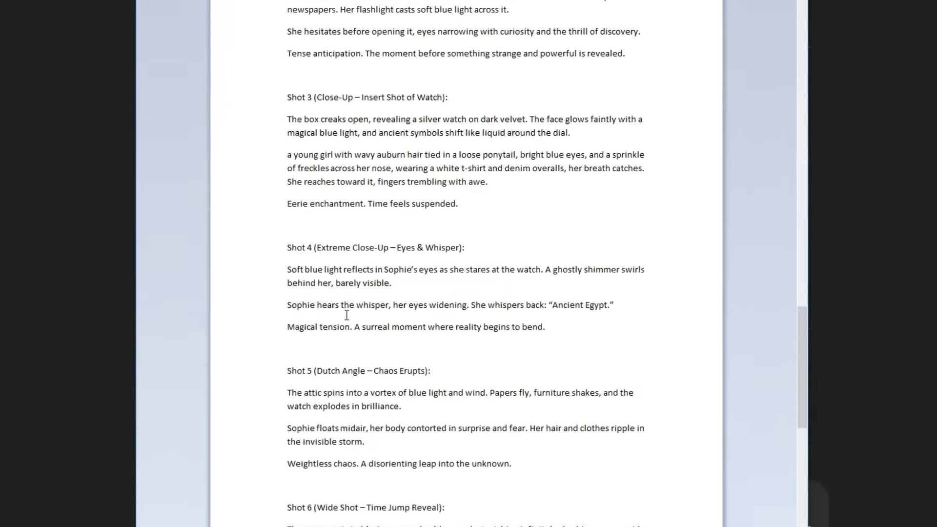
Insert Sophie's description after her name in Shots 4, 5 and 6
left_click(315, 305)
key("ctrl+v")
type(",")
scroll(351, 301, "down", 4)
left_click(315, 284)
key("ctrl+v")
type(",")
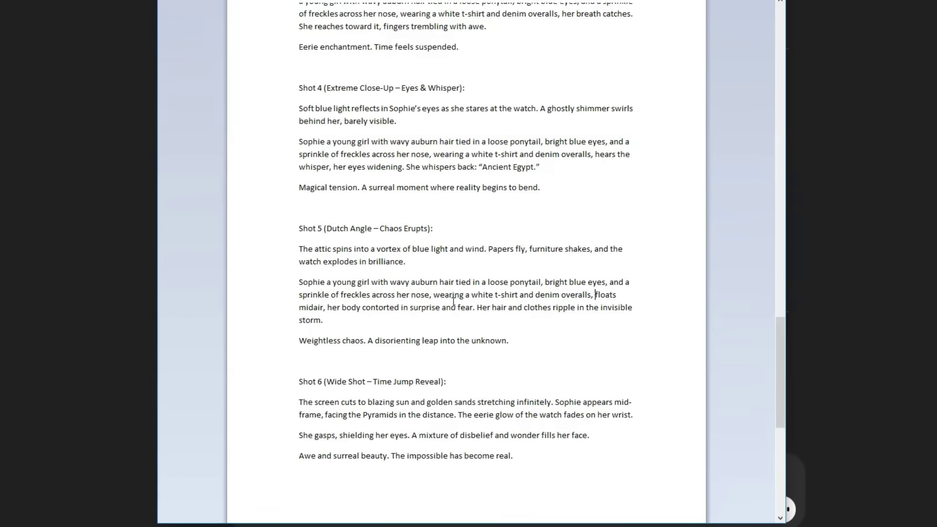
key("ctrl+v")
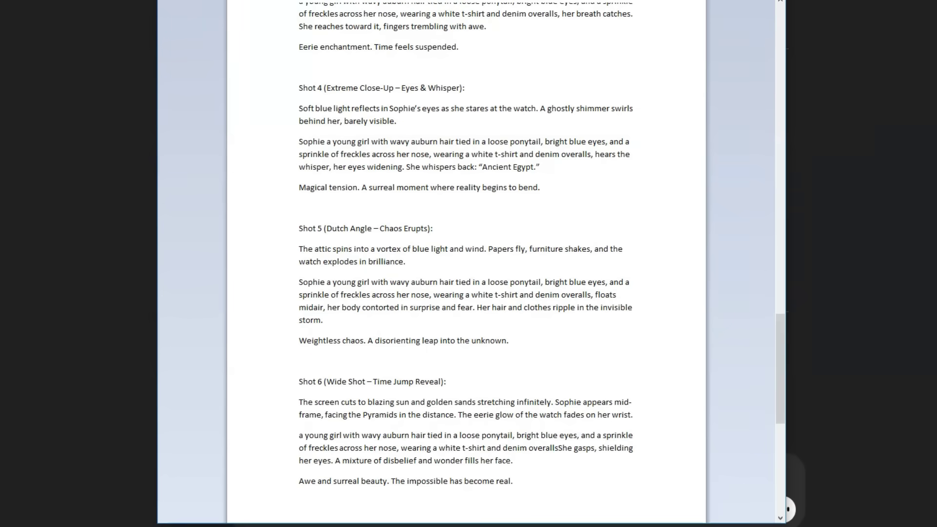
type(", s")
key("Delete")
key("Delete")
key("Delete")
key("Delete")
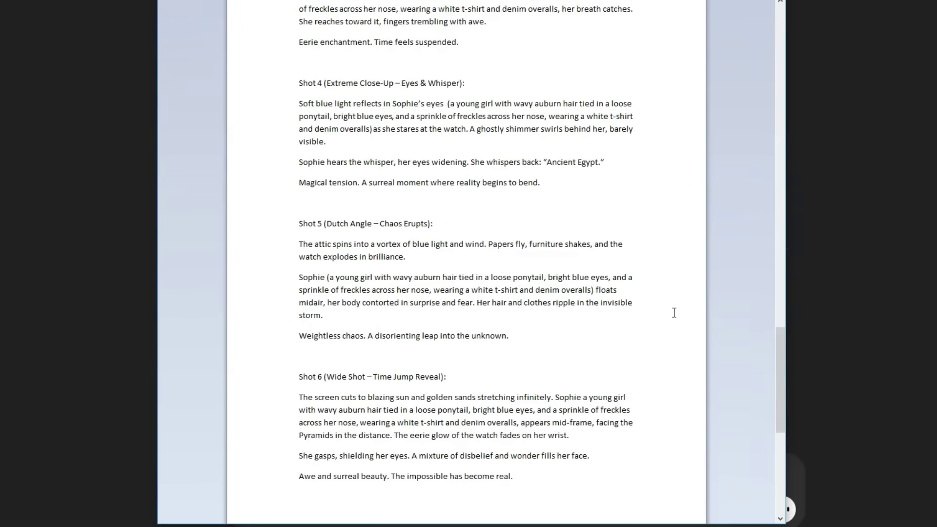
Select Shot 1's updated text and bring up the copy options
scroll(675, 313, "up", 6)
scroll(675, 312, "up", 4)
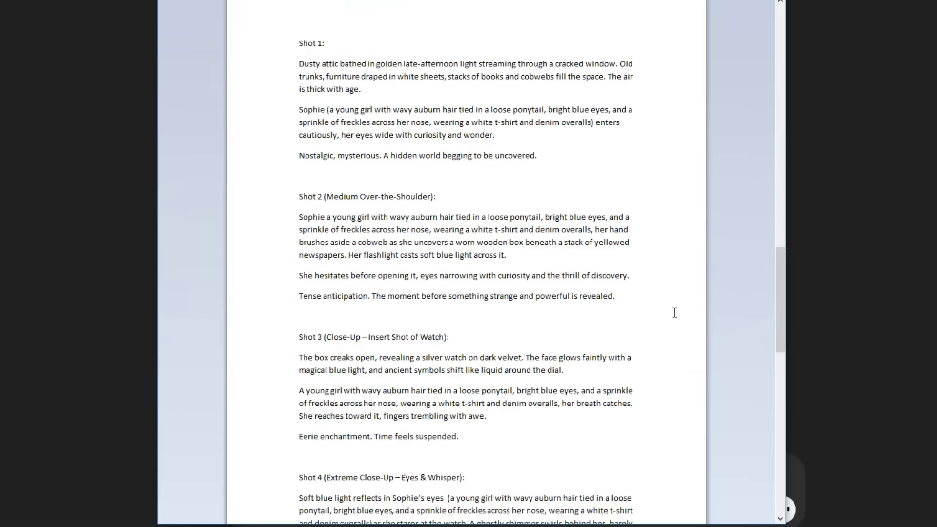
left_click_drag(299, 91, 532, 176)
right_click(486, 147)
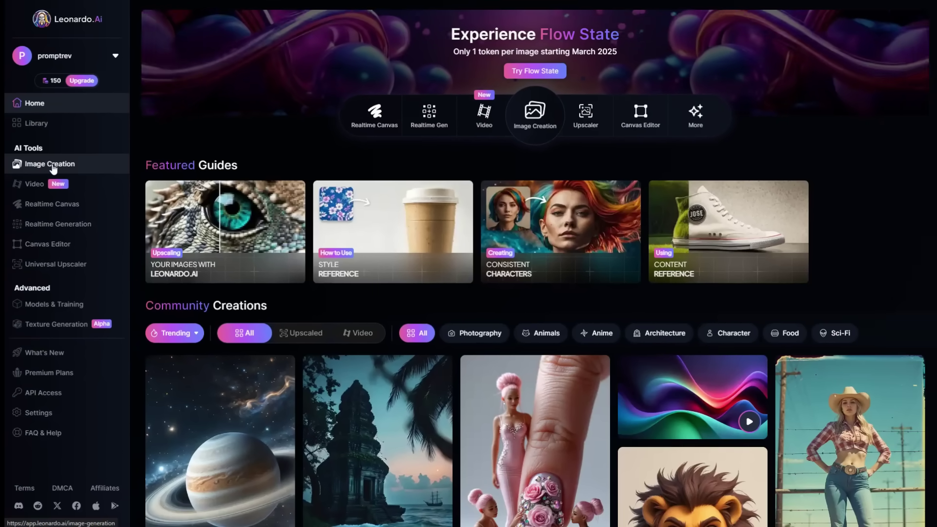
Enter the dusty attic prompt, choose Phoenix 1.0 at 16:9, and generate four images
left_click(57, 168)
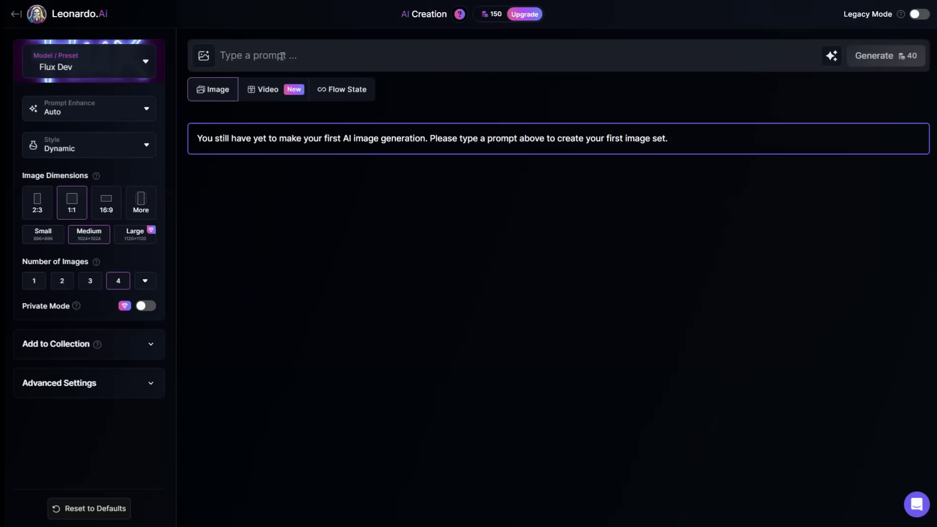
left_click(282, 56)
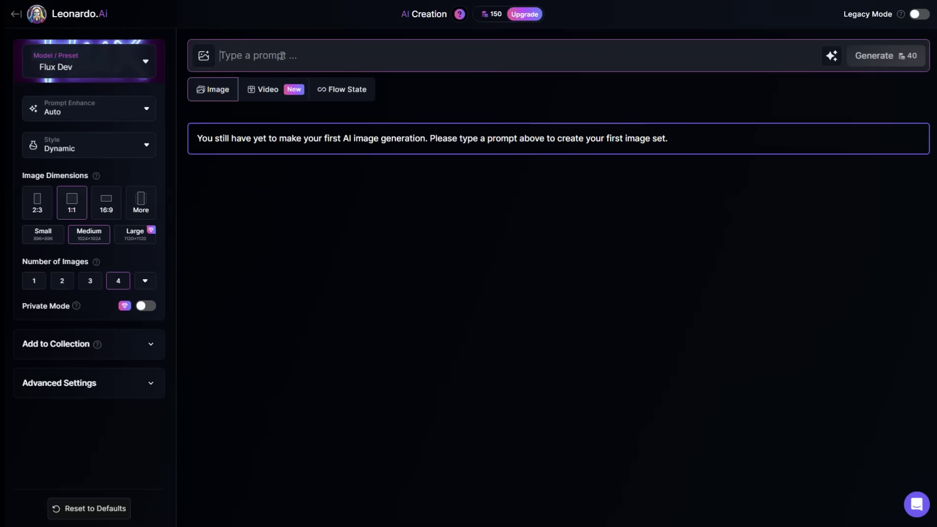
left_click(146, 63)
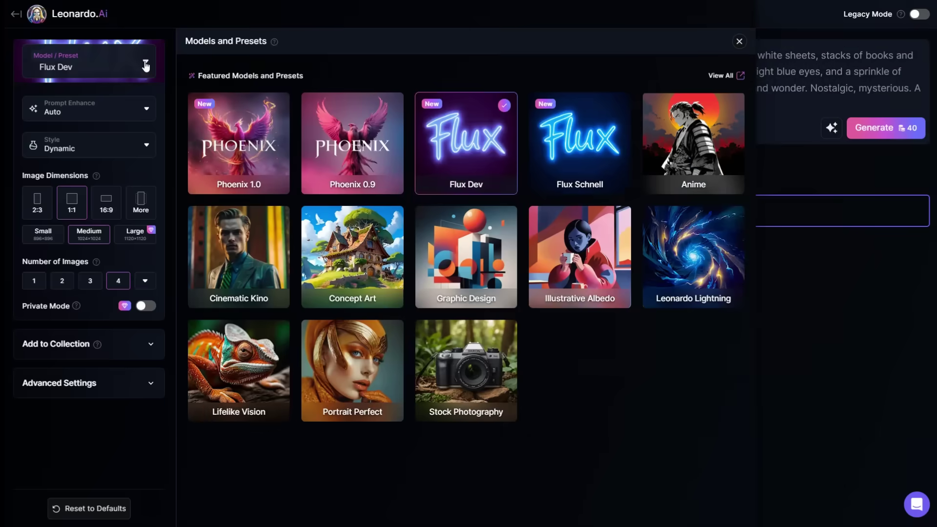
mouse_move(231, 150)
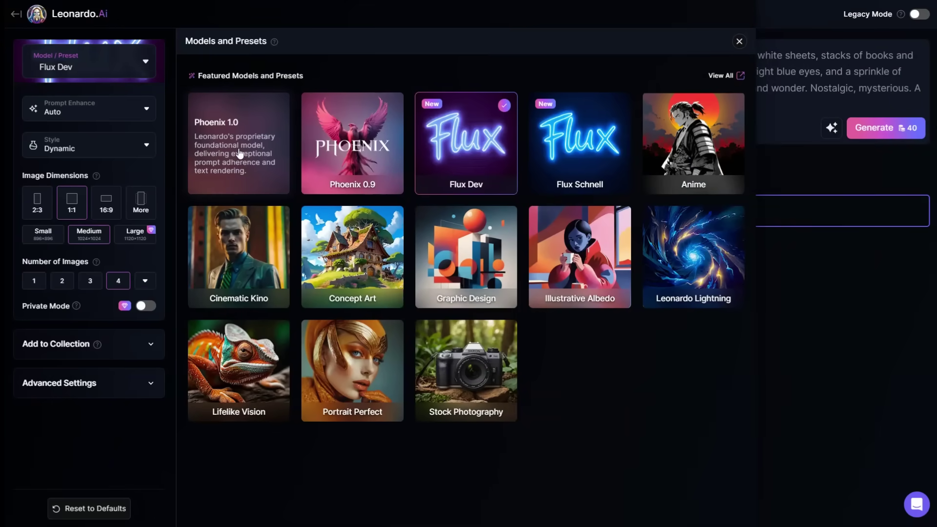
left_click(236, 154)
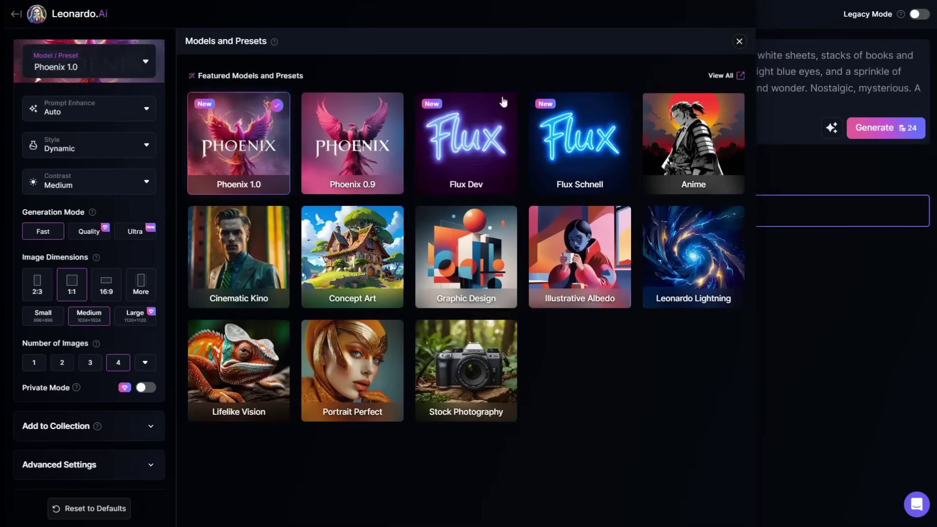
left_click(740, 43)
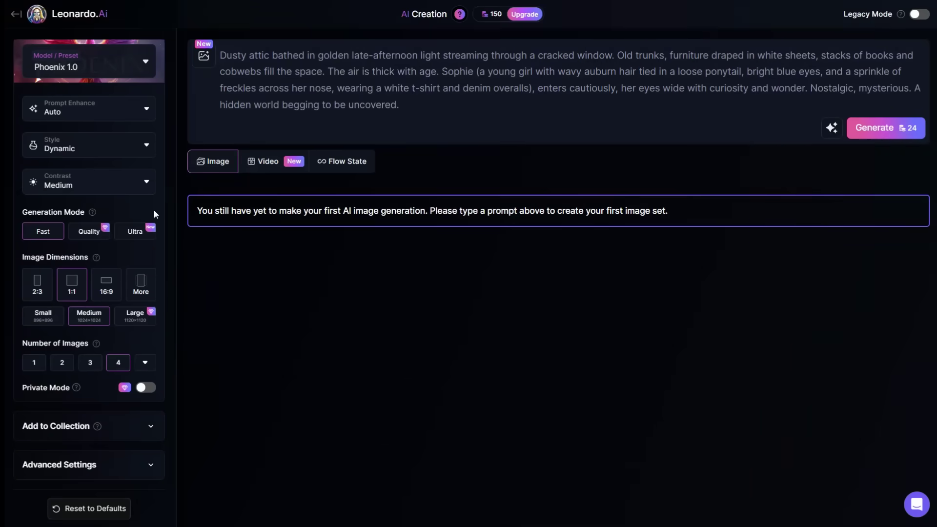
left_click(109, 291)
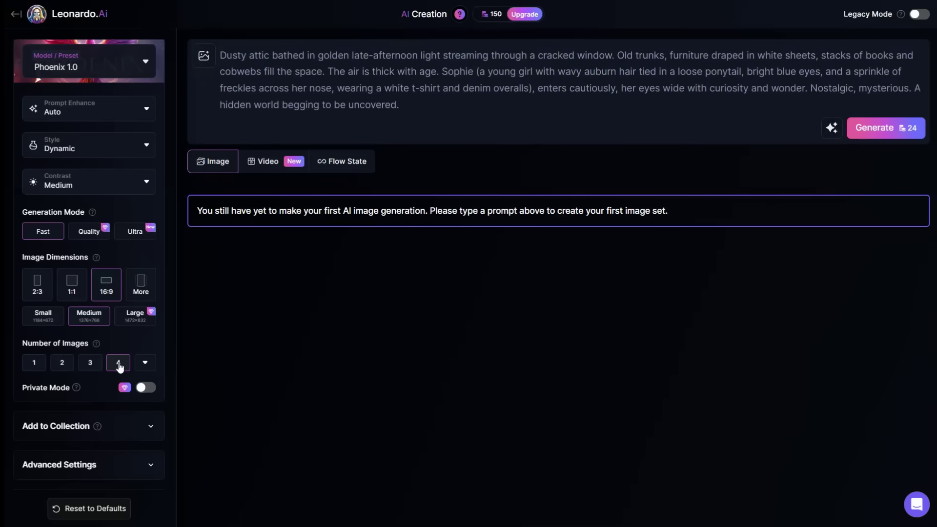
left_click(877, 127)
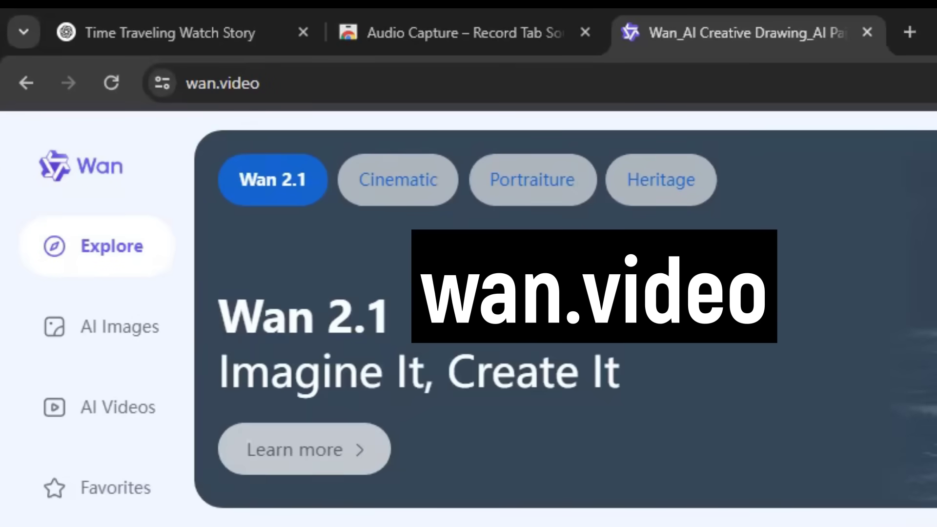
Scroll through Wan's Explore video gallery, then choose Login with a Google account
scroll(565, 318, "down", 10)
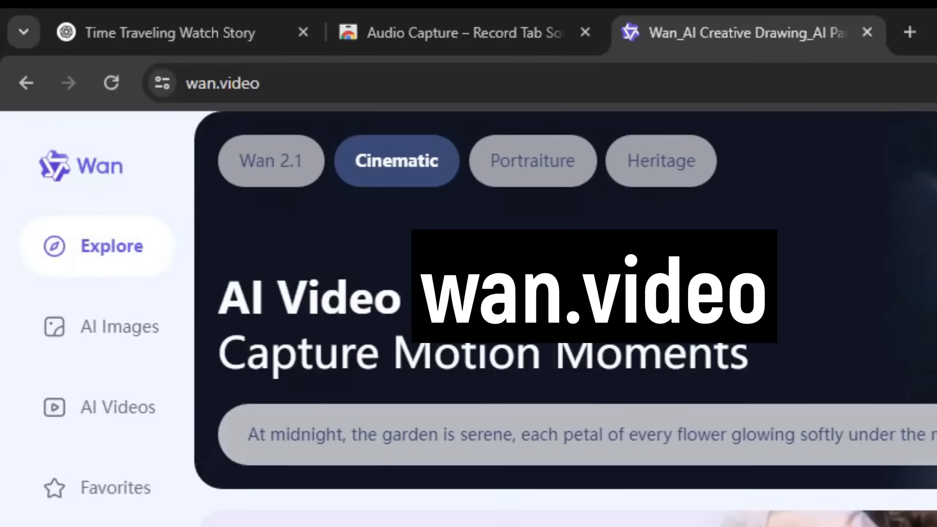
scroll(565, 318, "down", 5)
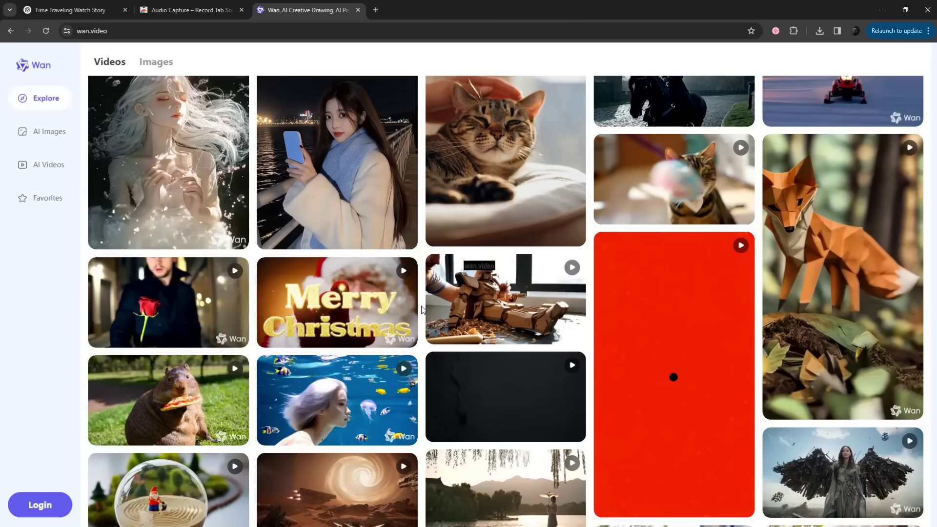
scroll(422, 310, "down", 4)
scroll(422, 310, "down", 6)
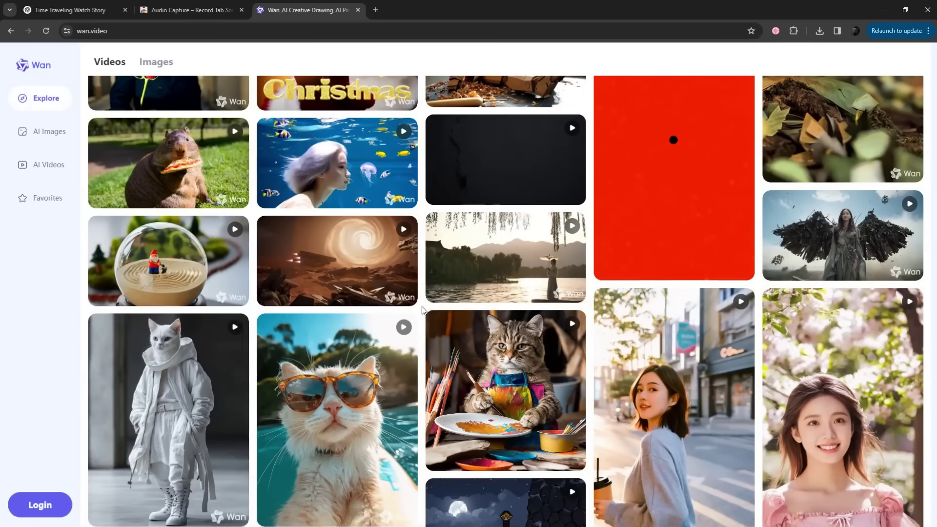
scroll(423, 310, "down", 7)
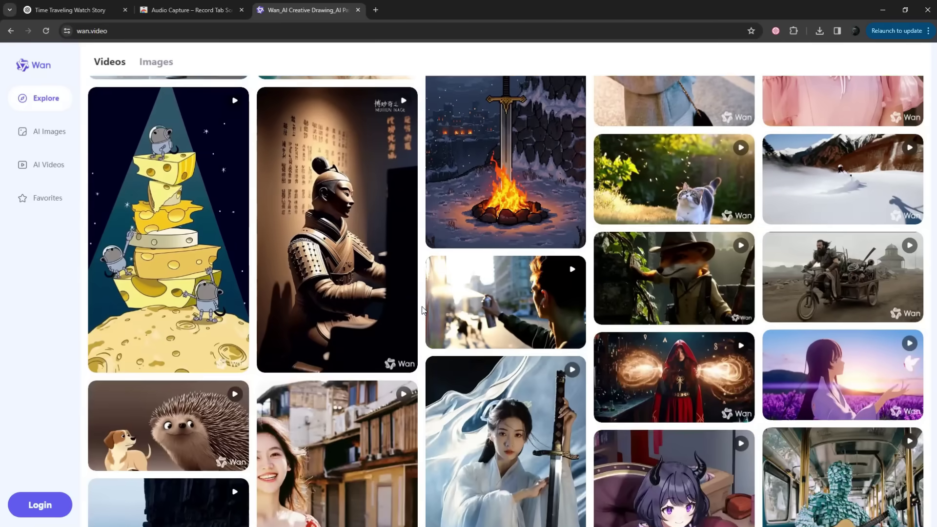
scroll(423, 310, "down", 10)
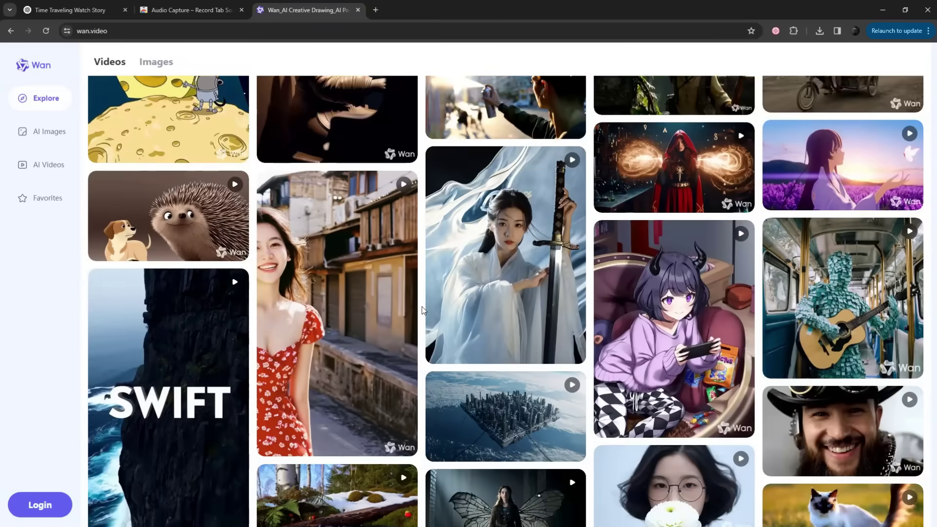
scroll(423, 306, "down", 2)
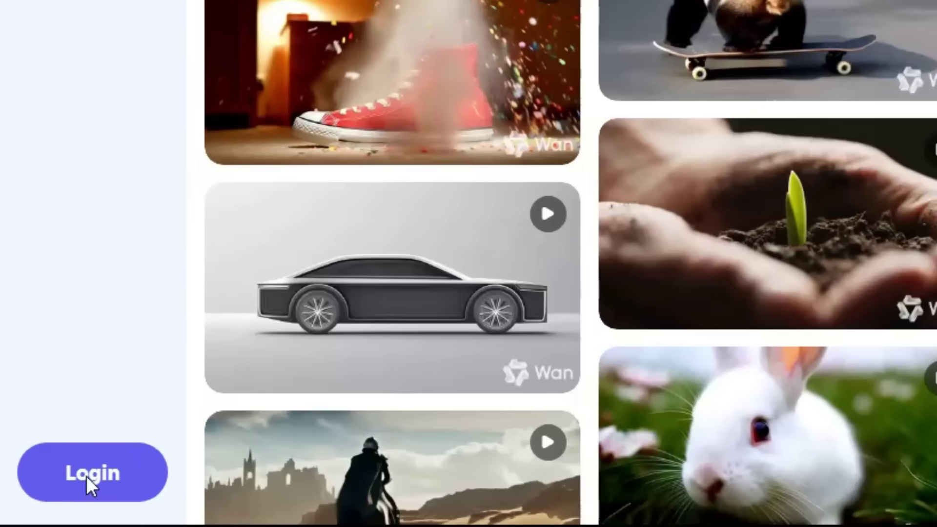
left_click(42, 503)
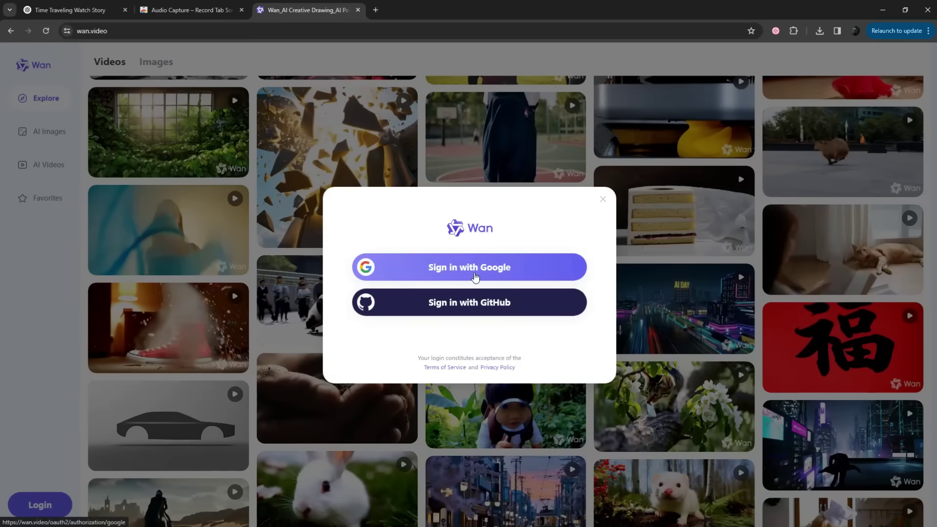
left_click(475, 278)
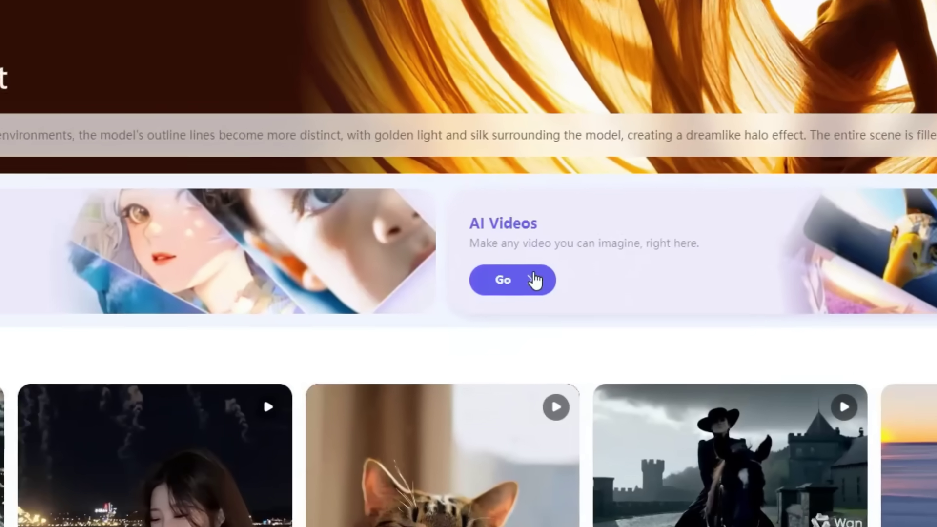
Open Image2Video under AI Videos and upload Scene1-2.png as the single reference image
left_click(519, 286)
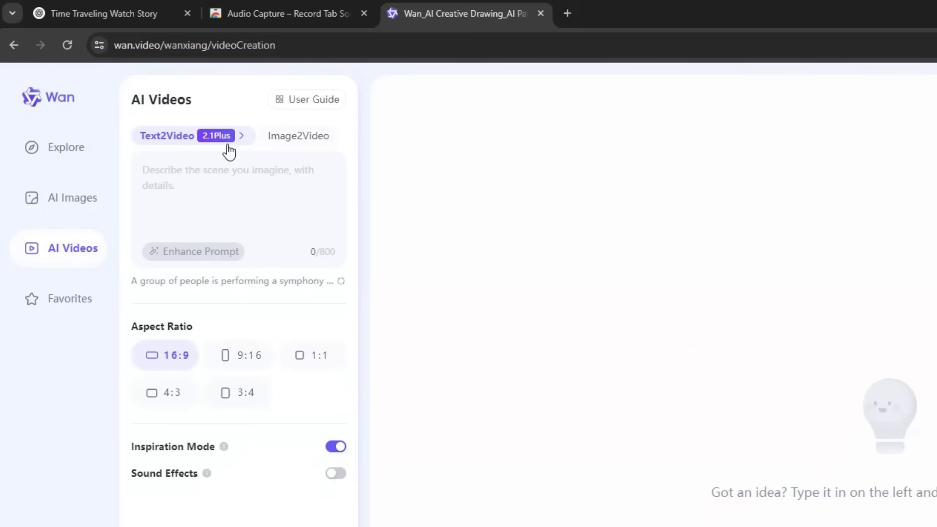
left_click(306, 146)
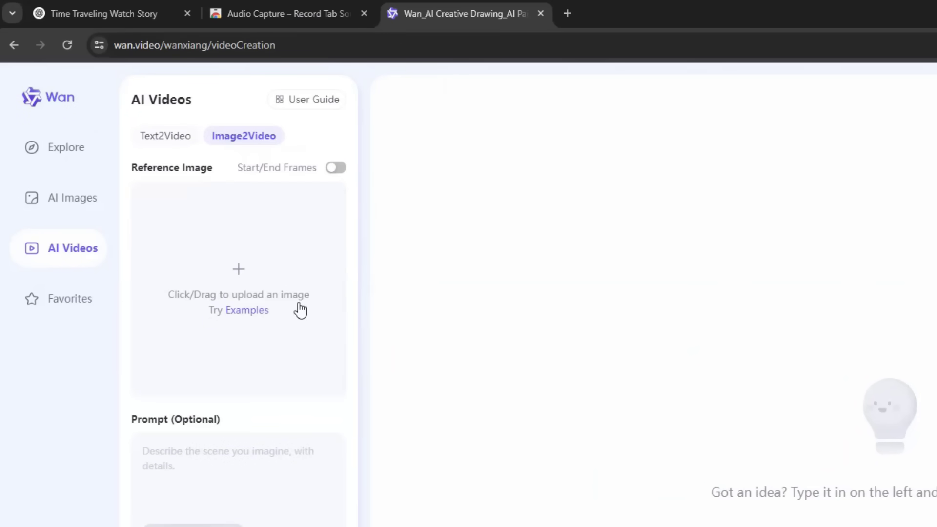
left_click(343, 171)
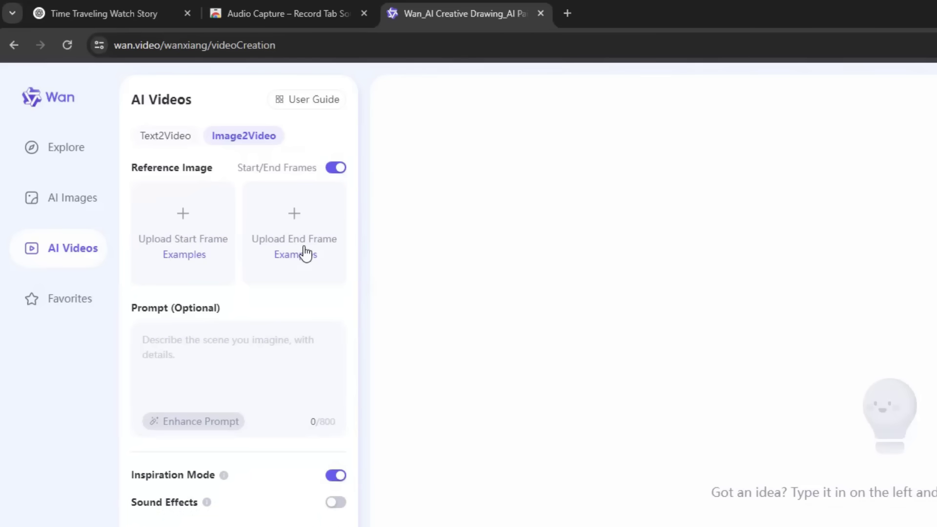
left_click(335, 170)
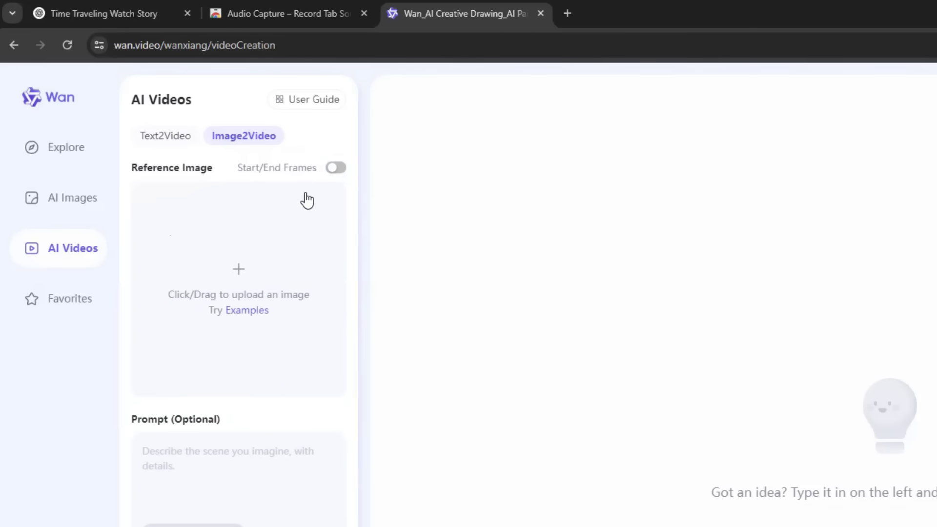
left_click(278, 225)
left_click(253, 126)
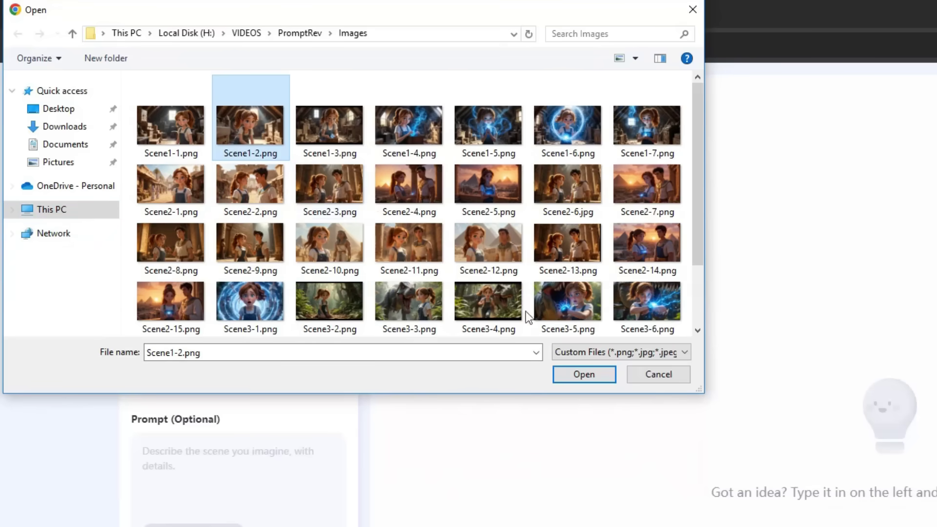
left_click(584, 374)
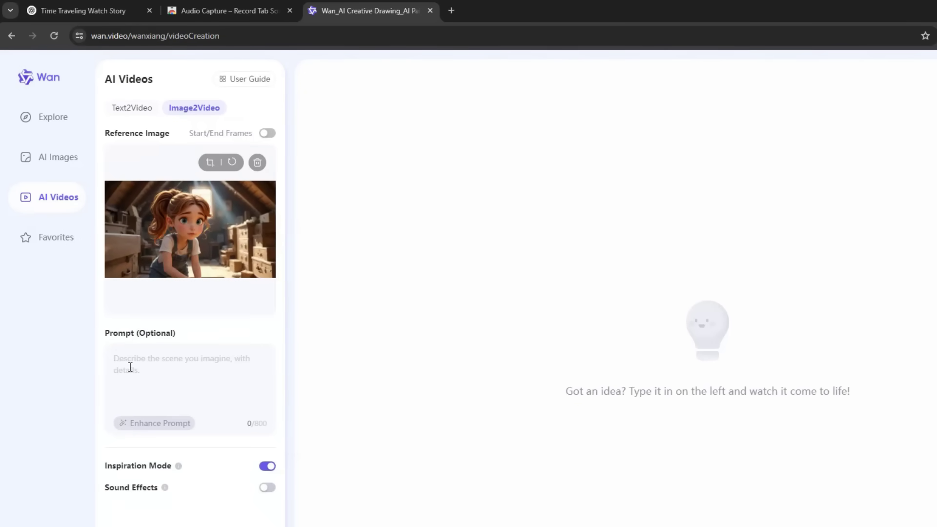
left_click(177, 377)
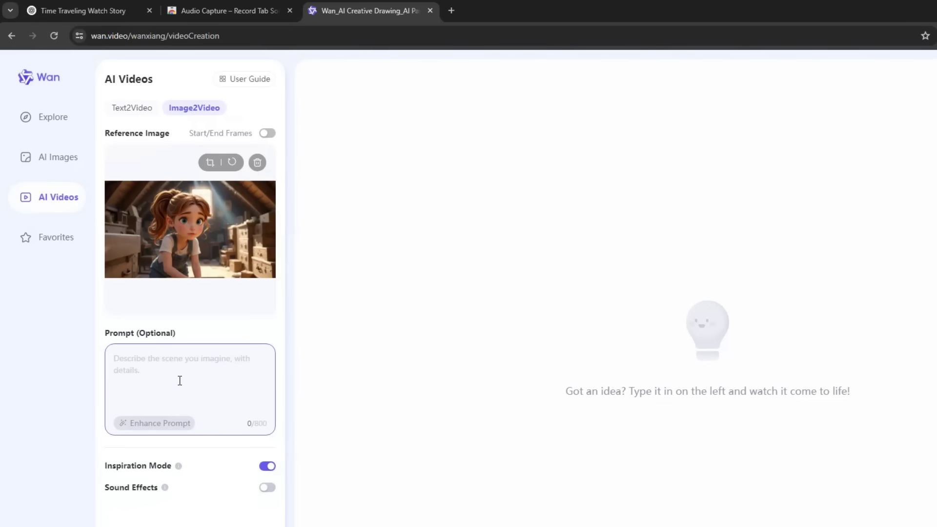
Paste the short attic description, accept the enhanced prompt, enable Sound Effects, and generate
type("A curious young girl rummaging through her grandmother's attic")
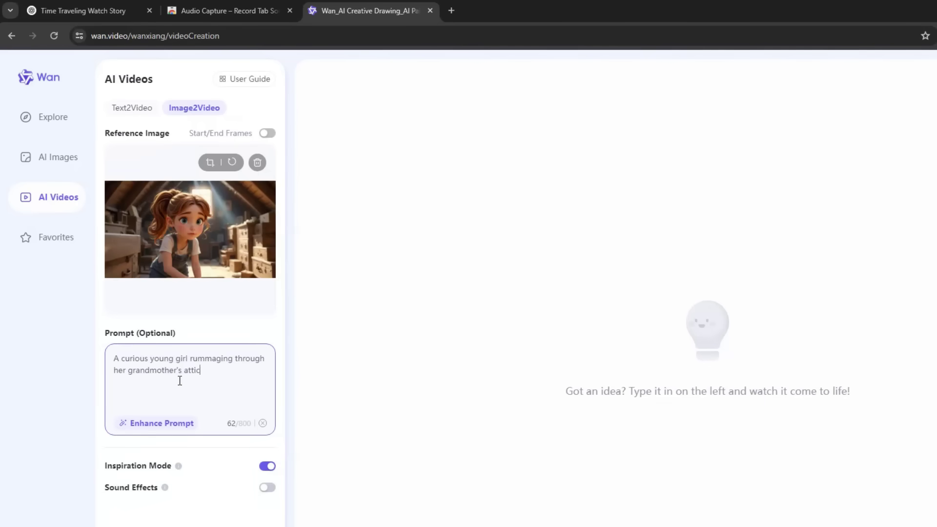
left_click(157, 425)
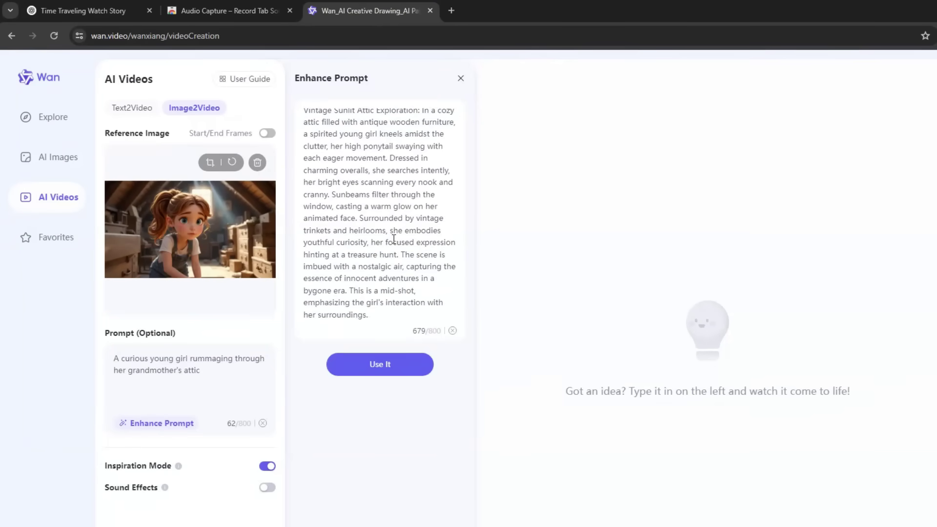
left_click(380, 370)
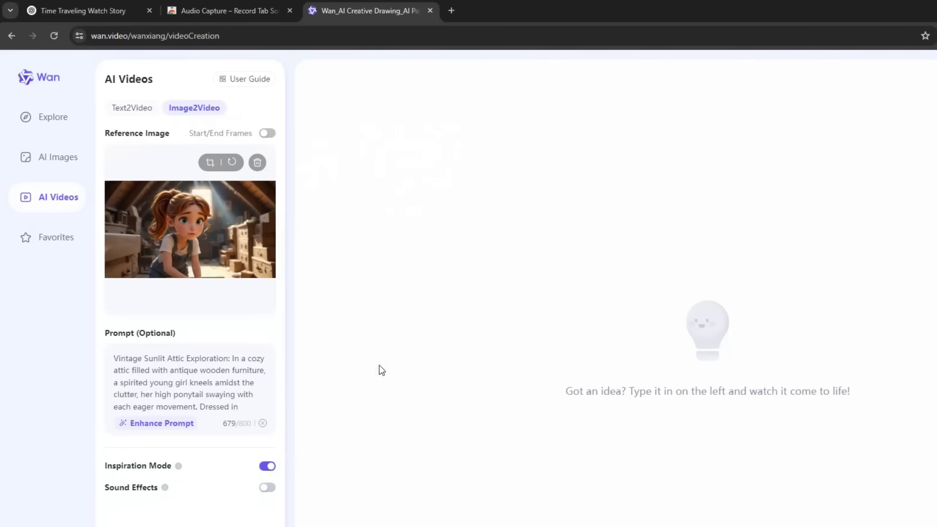
mouse_move(179, 467)
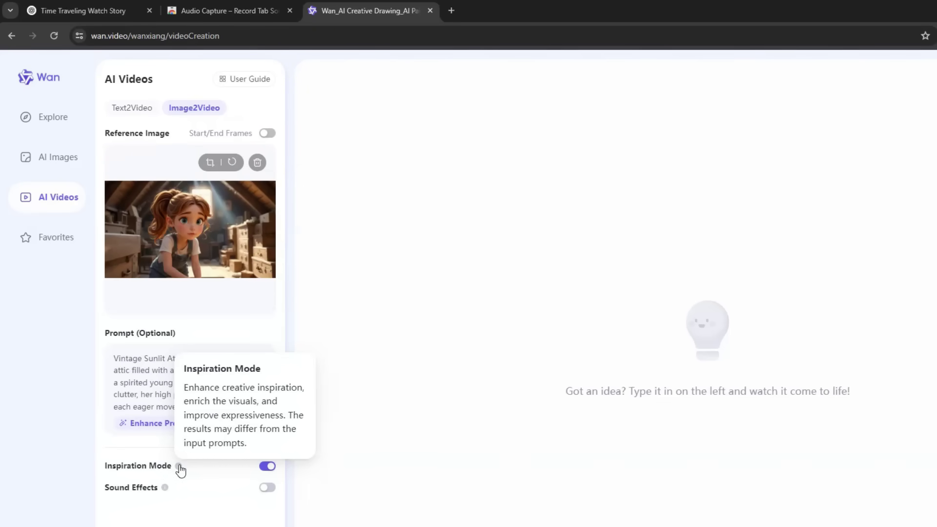
left_click(269, 489)
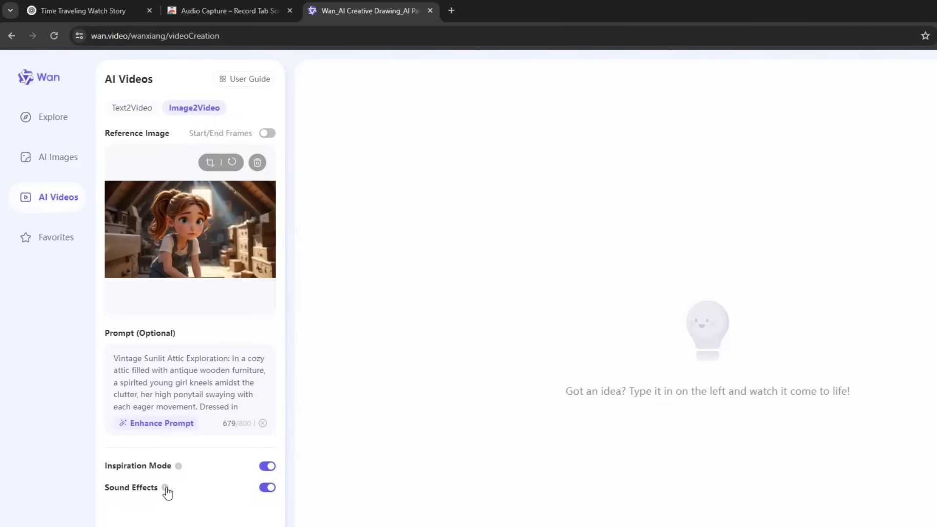
mouse_move(165, 487)
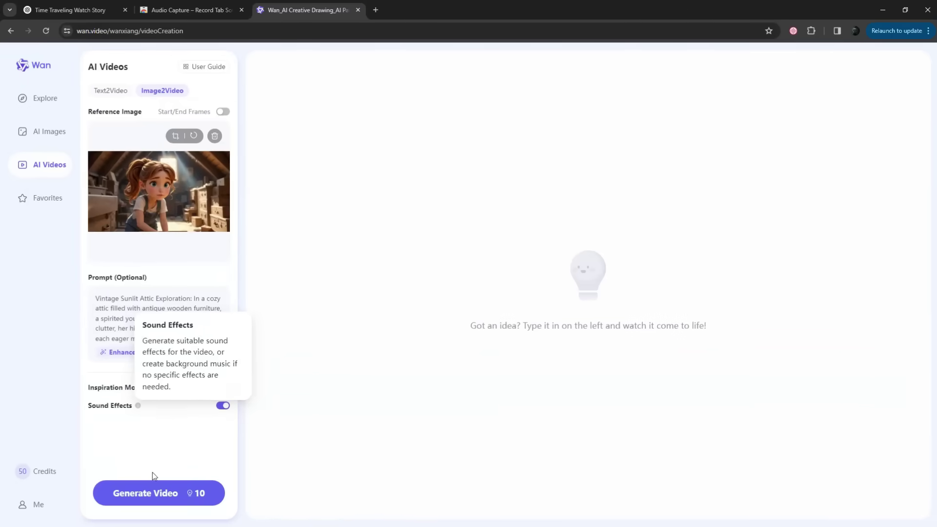
left_click(160, 501)
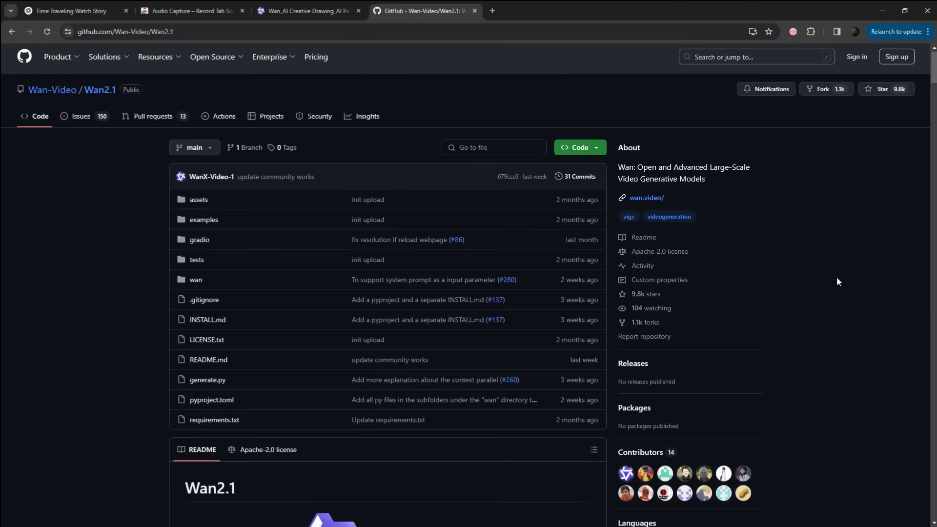
Select the git clone and pip install lines in the Wan2.1 Quickstart, then close the tab
scroll(837, 282, "down", 20)
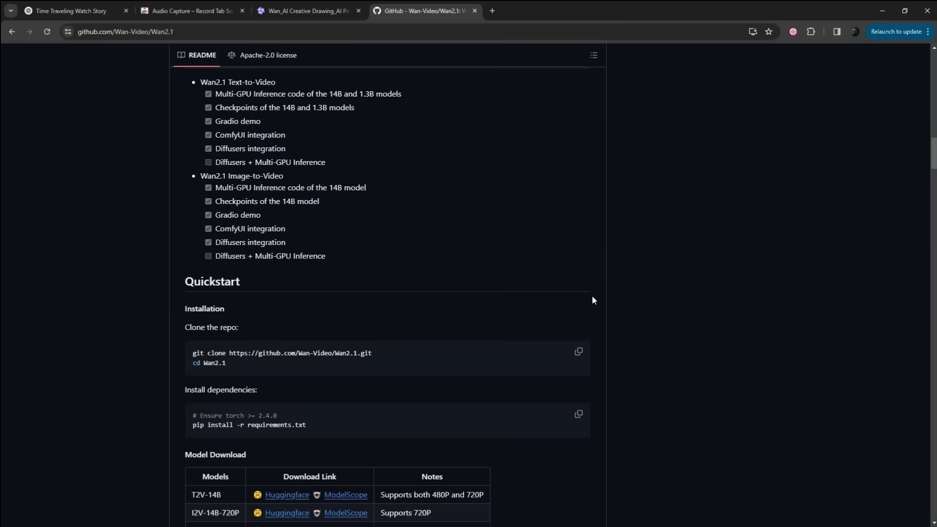
left_click_drag(185, 326, 357, 427)
key("ctrl+w")
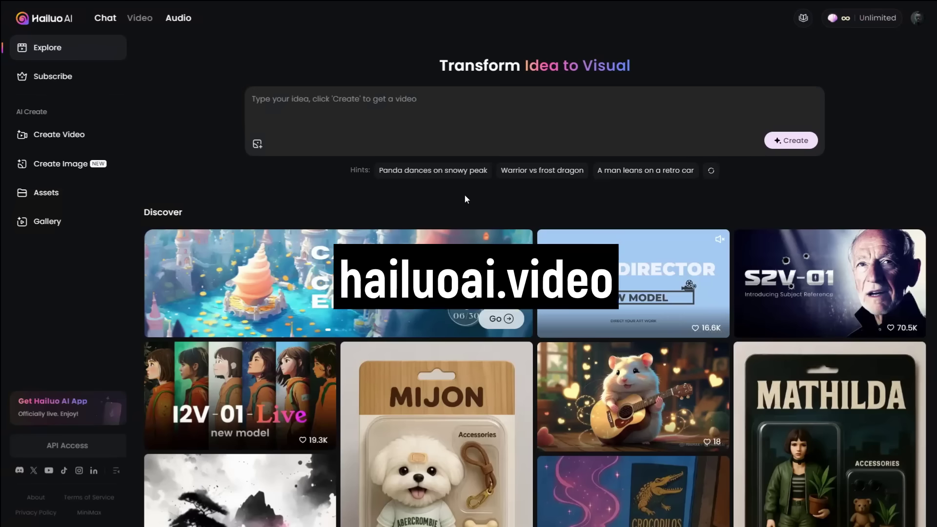
Upload Scene1-5.png as the source image on Hailuo AI's Image to Video tab
left_click(55, 136)
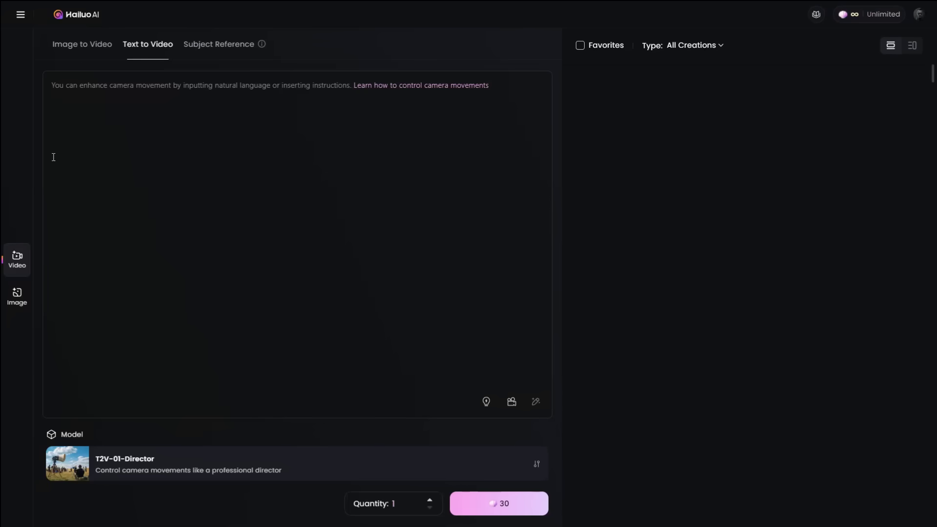
left_click(84, 49)
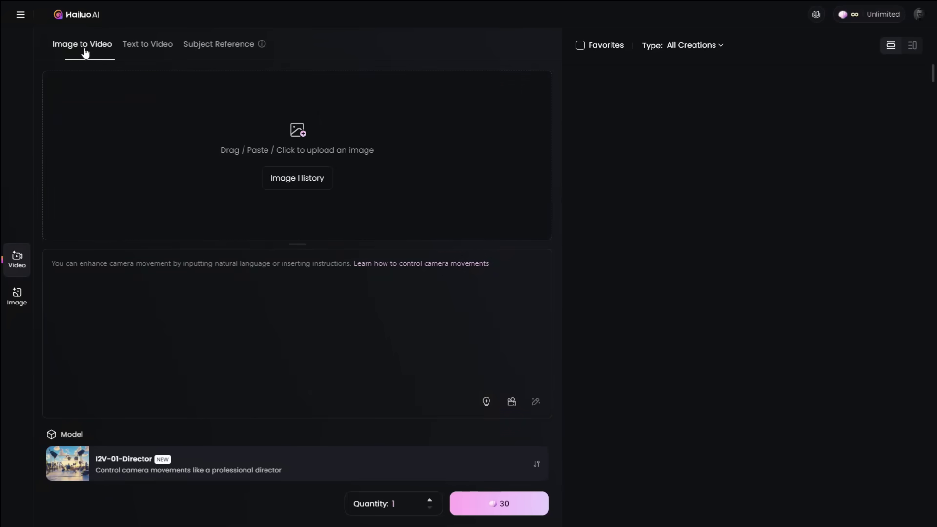
left_click(164, 120)
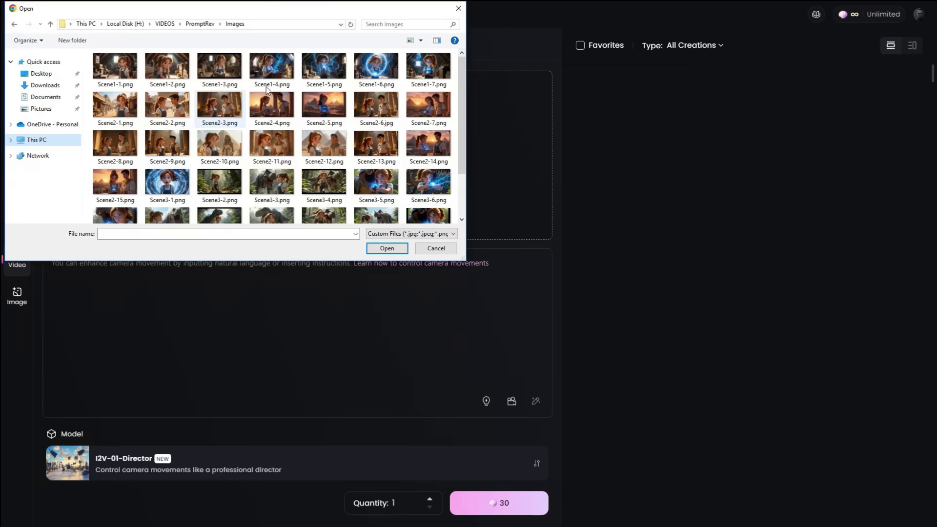
left_click(323, 65)
left_click(387, 248)
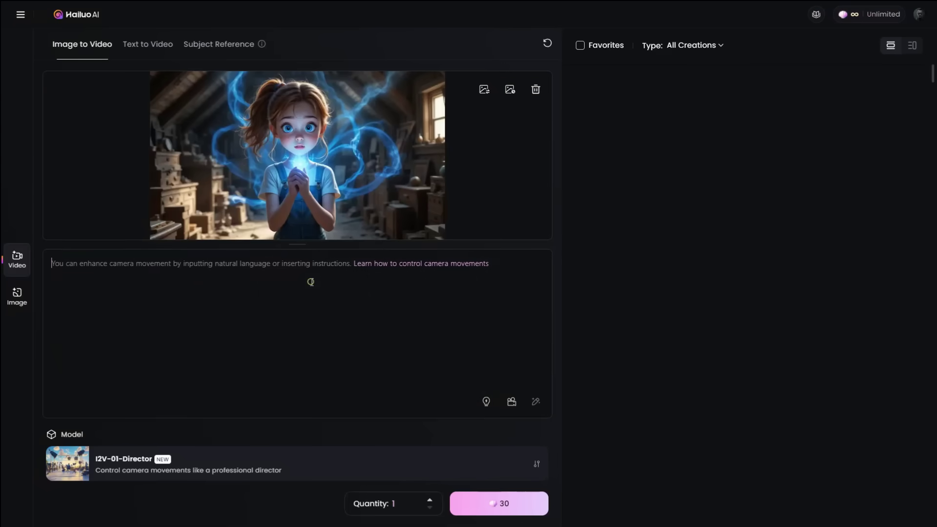
Paste the glowing-watch attic prompt, select the I2V-01 model, and generate
type("A curious young girl stands frozen in the attic, gripping a glowing watch. A vibrant blue aura begins to swirl around her, illuminating the dusty attic. Objects around her are slightly levitating, caught in the strange energy. Her expression is a mix of excitement and fear as the magic intensifies.")
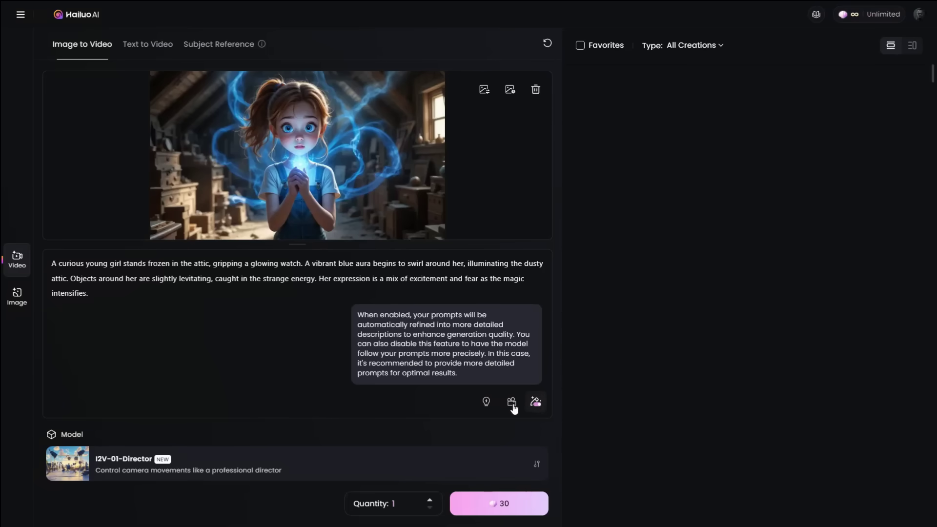
left_click(285, 460)
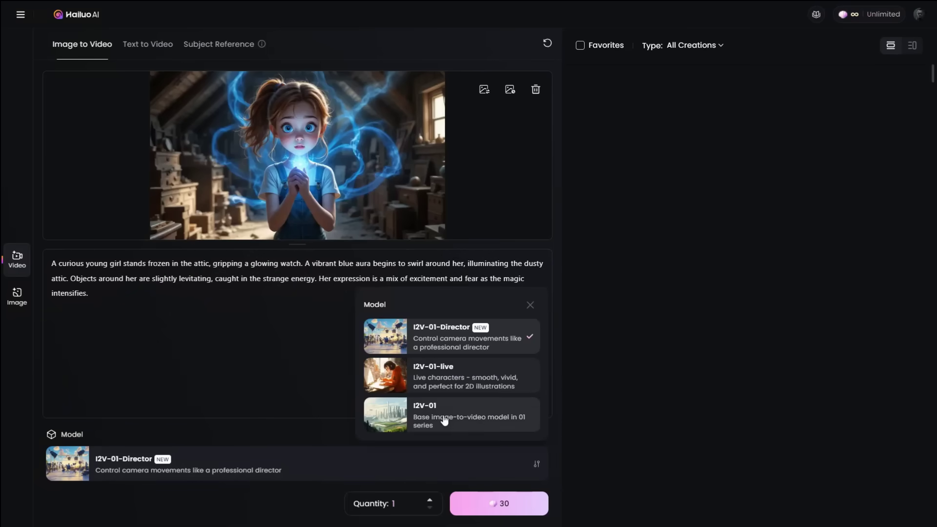
left_click(460, 426)
left_click(499, 503)
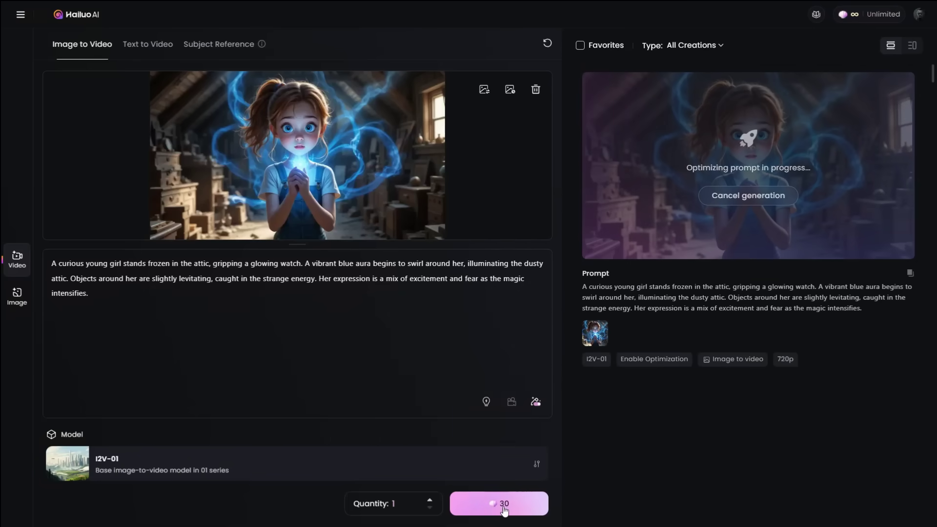
Replace the source image with Scene1-7.png and generate a second video
left_click(349, 128)
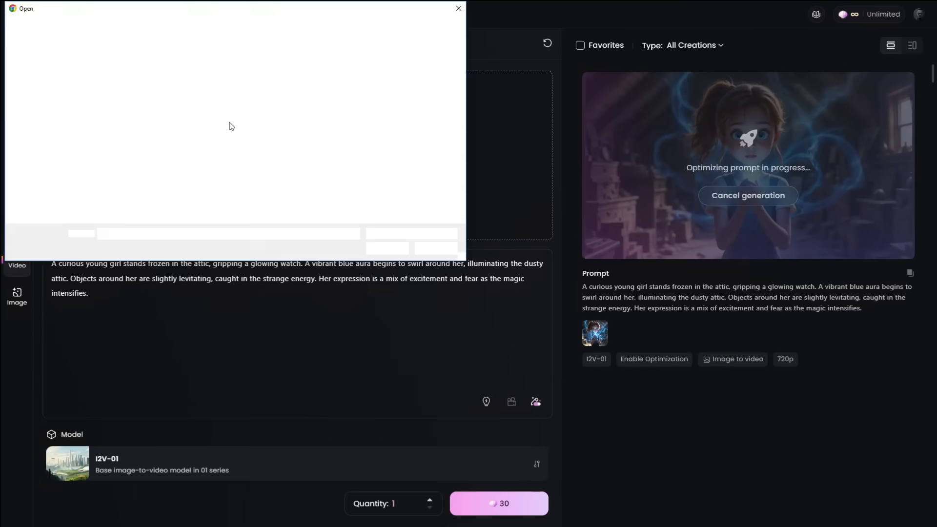
left_click(428, 85)
left_click(387, 249)
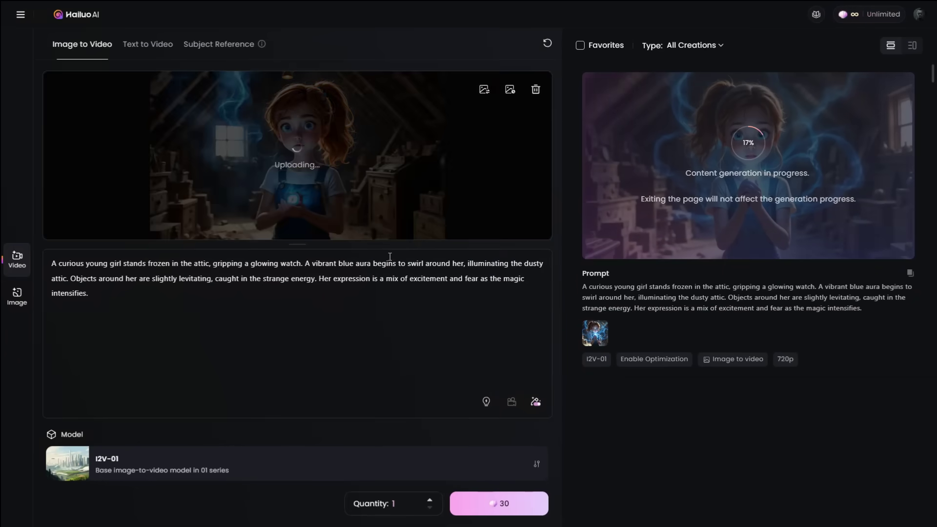
left_click(500, 507)
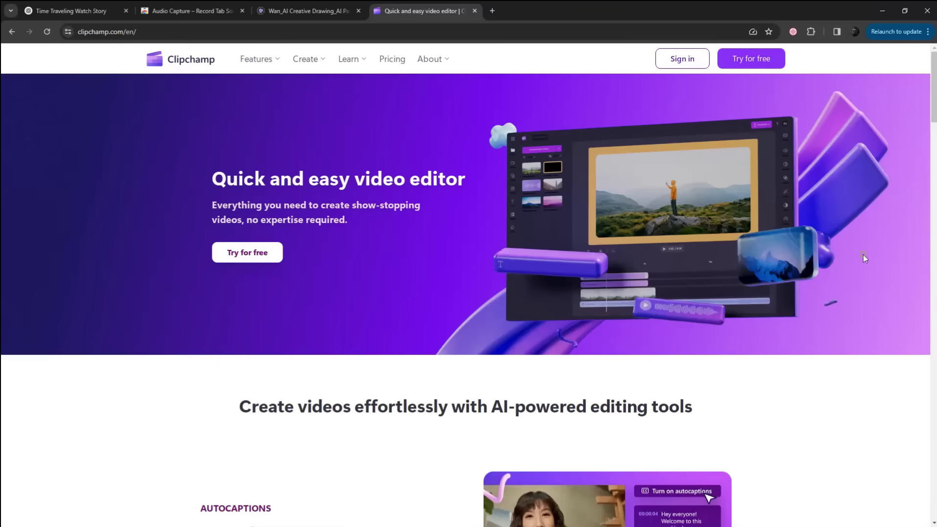
Start Clipchamp's free signup with an e-mail address and request the sign-in link
scroll(883, 233, "down", 8)
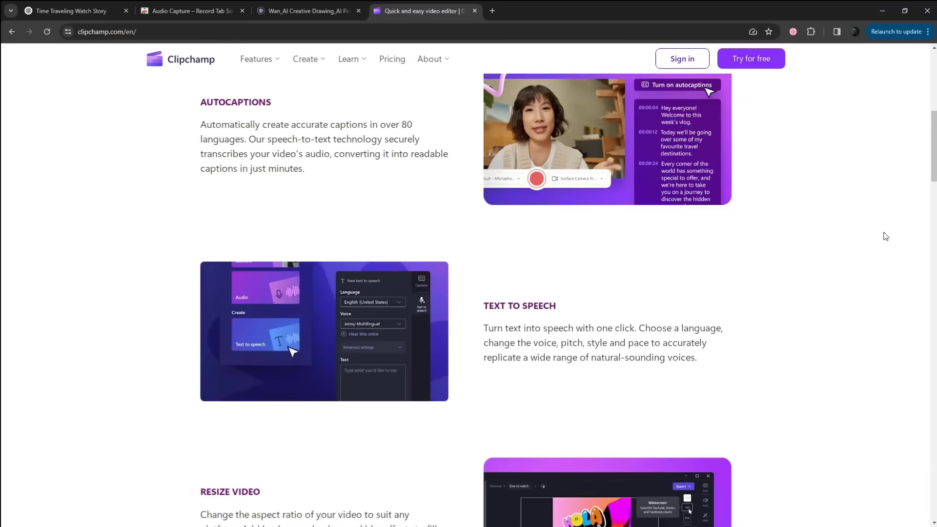
scroll(886, 237, "down", 10)
scroll(886, 237, "up", 10)
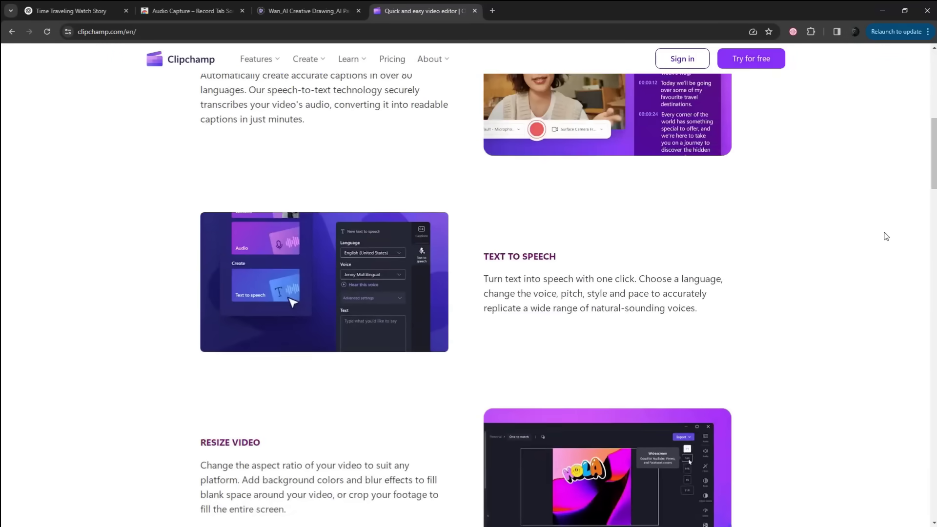
scroll(886, 237, "up", 10)
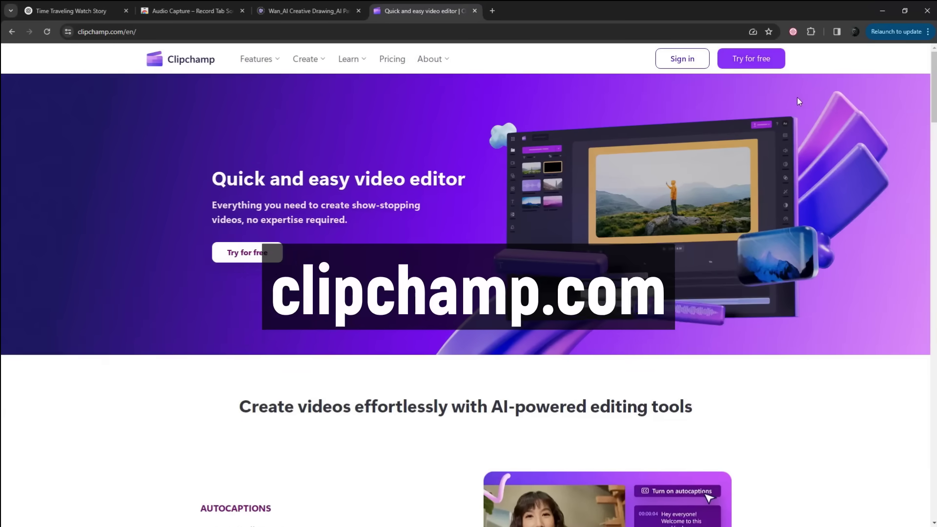
left_click(752, 62)
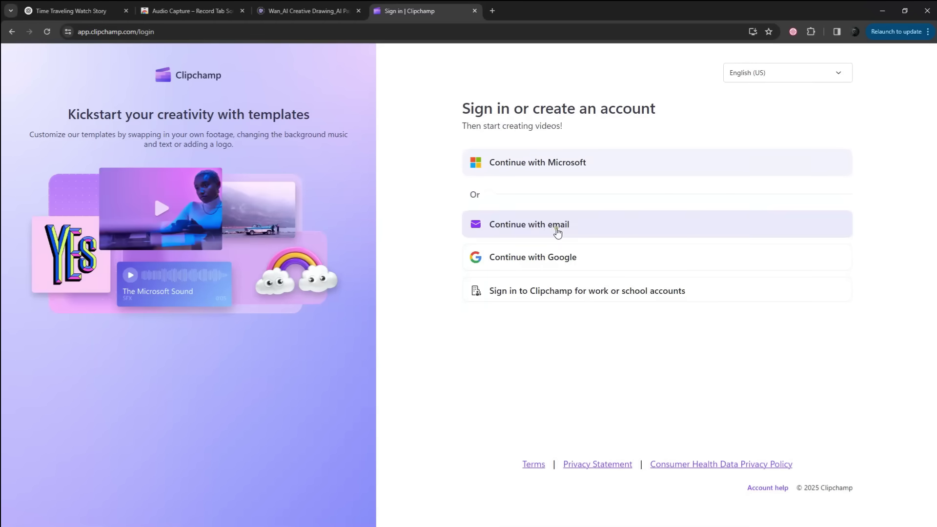
left_click(559, 224)
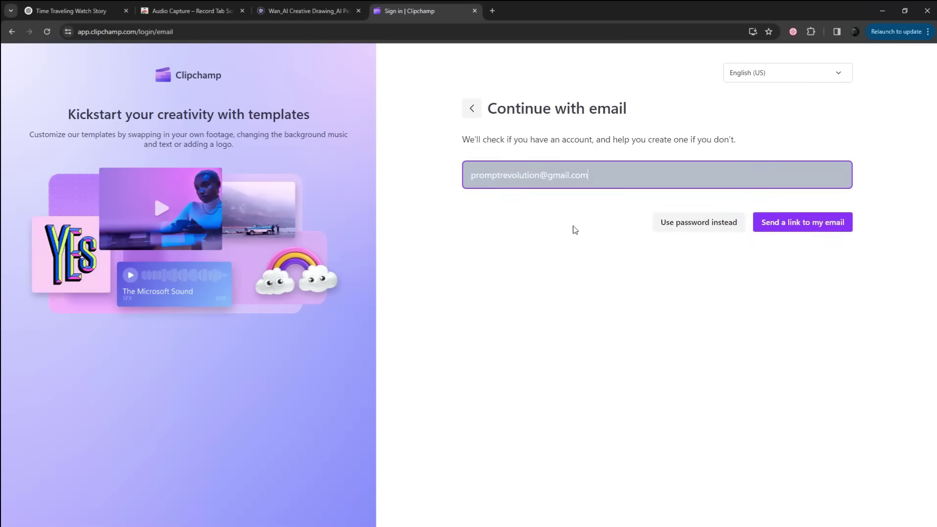
left_click(805, 230)
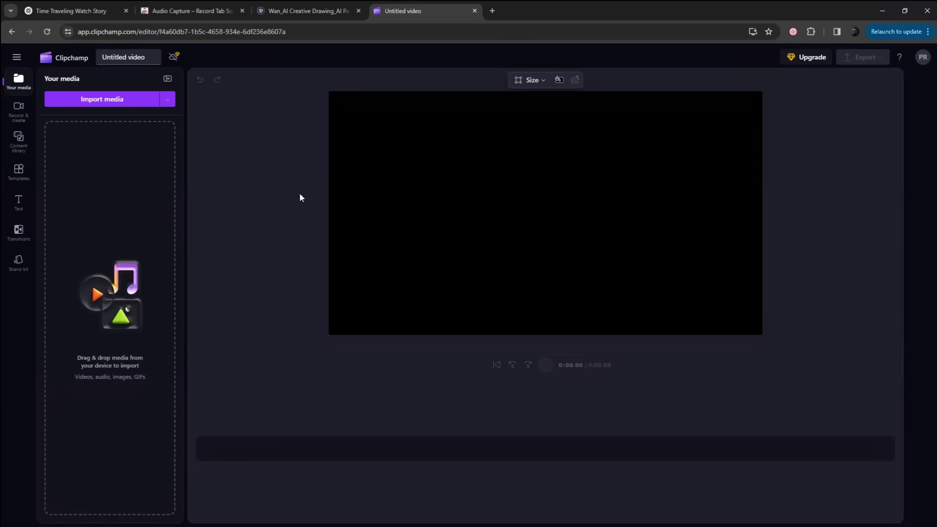
Import the 15 scene clips into Your media and place 1.mp4 through 4.mp4 on the timeline
key("alt+Tab")
left_click_drag(521, 345, 192, 210)
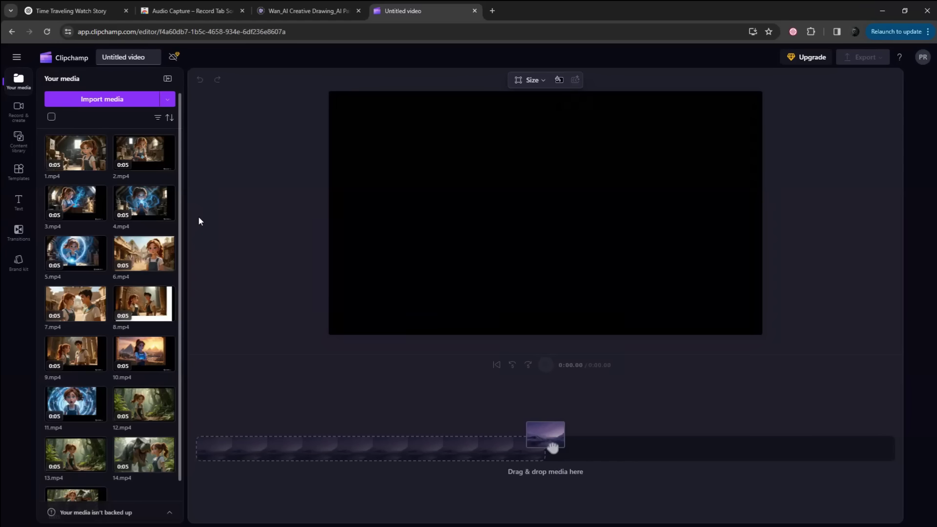
left_click_drag(82, 162, 243, 431)
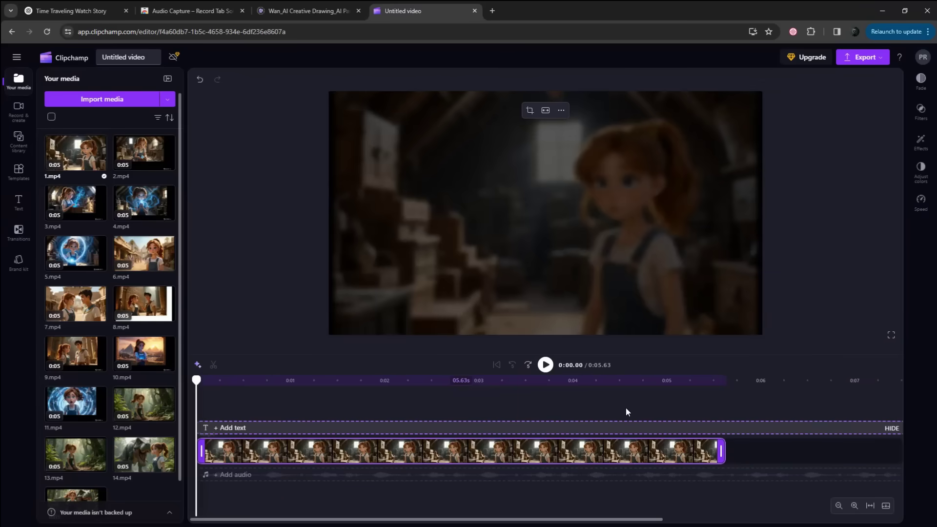
left_click_drag(144, 151, 569, 449)
left_click_drag(76, 200, 586, 452)
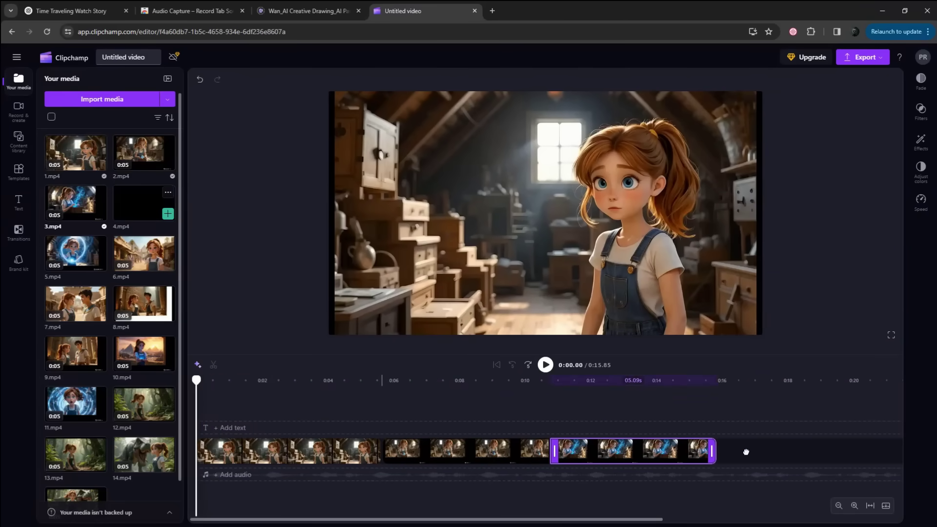
left_click_drag(144, 203, 751, 450)
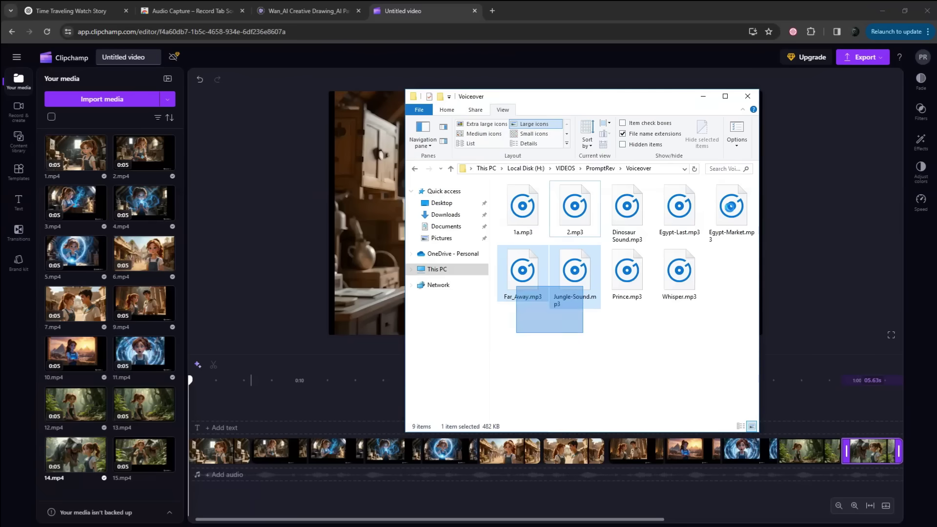
Import the nine audio files and put 1a.mp3 and 2.mp3 on the audio track
key("ctrl+a")
left_click_drag(575, 270, 181, 402)
scroll(181, 401, "down", 3)
left_click_drag(76, 258, 226, 469)
left_click_drag(144, 258, 339, 473)
left_click_drag(338, 473, 339, 473)
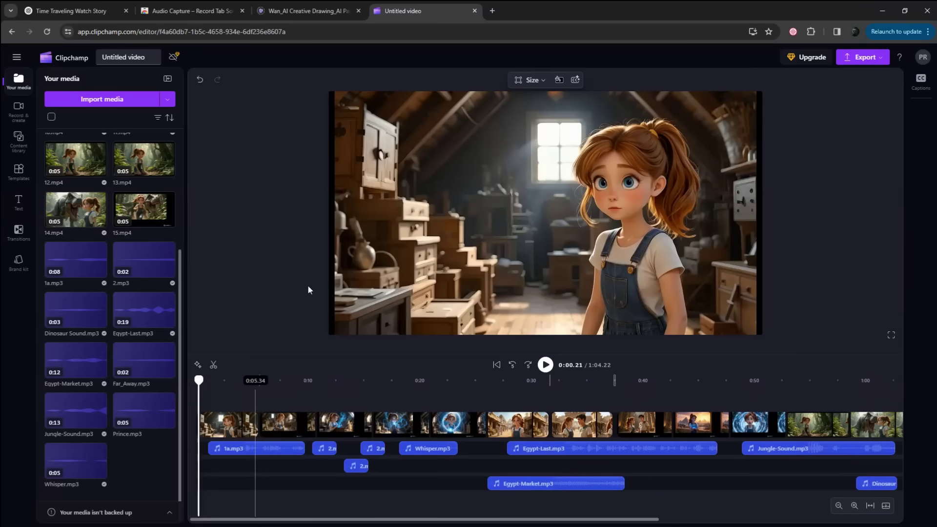
Export the Untitled video at 1080p video quality
left_click(865, 58)
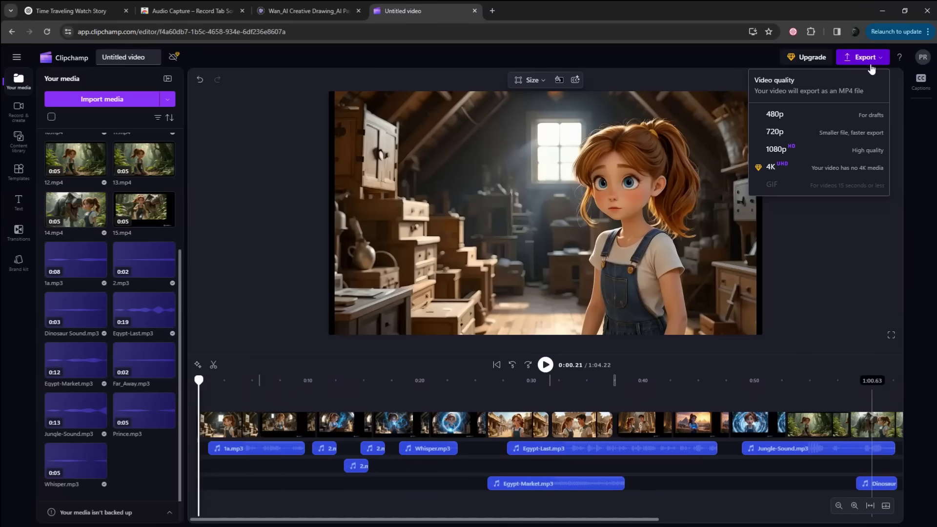
left_click(801, 148)
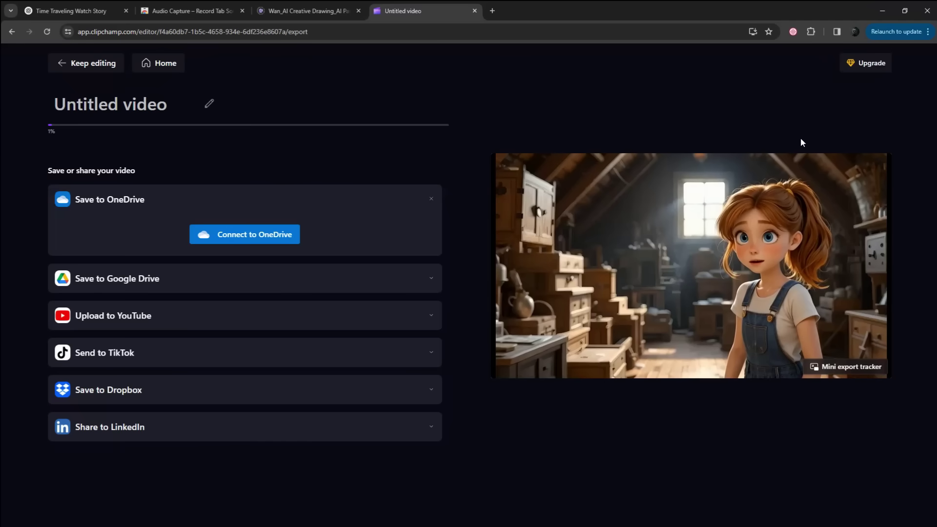